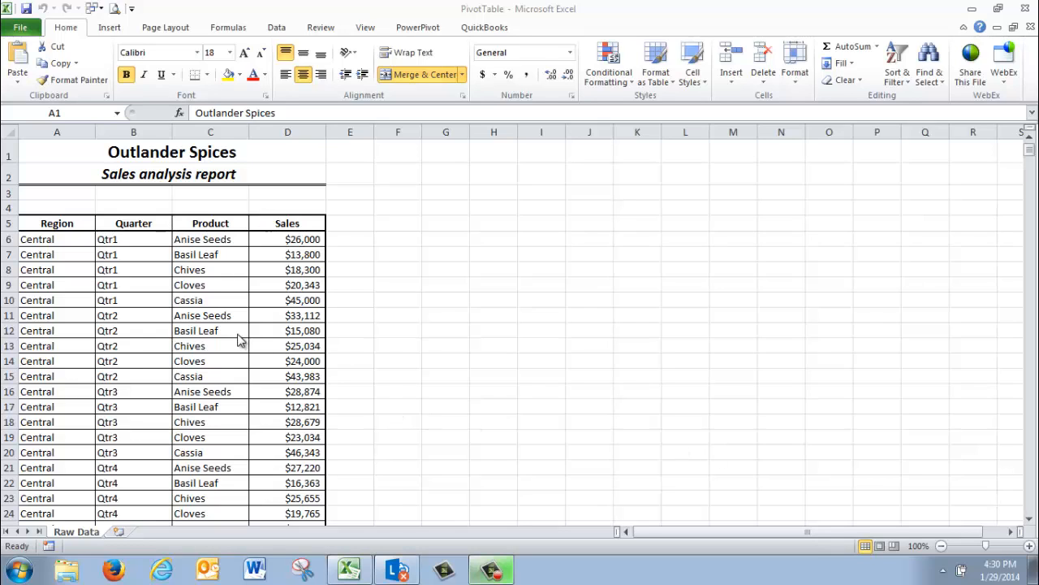
pyautogui.click(235, 331)
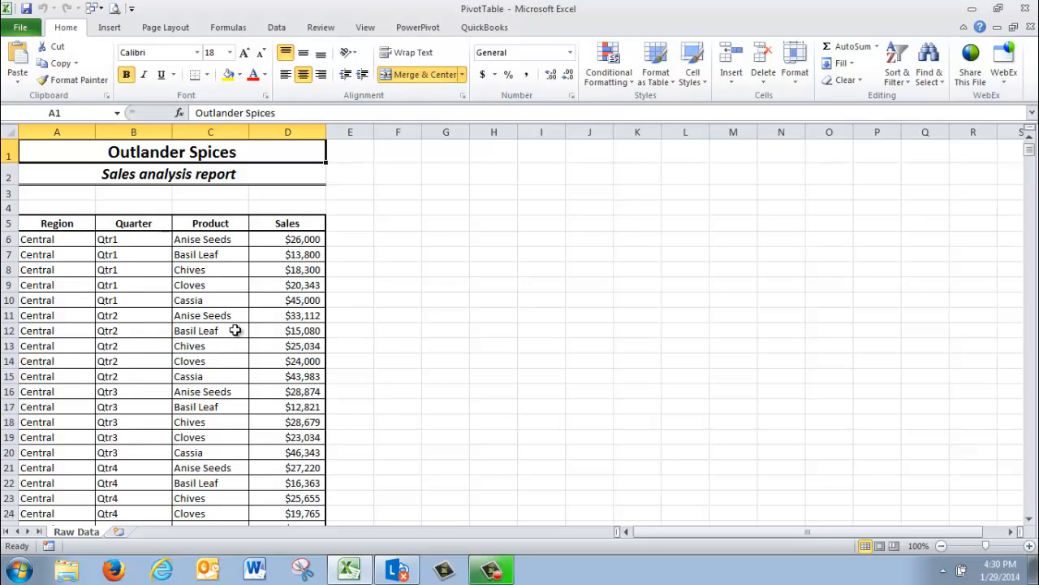
pyautogui.click(235, 330)
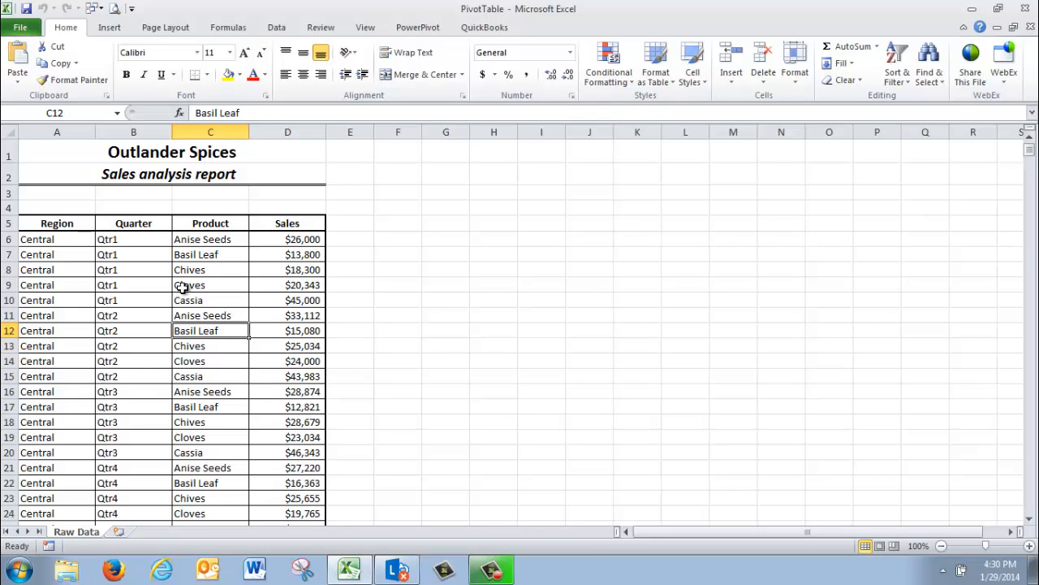
pyautogui.click(203, 347)
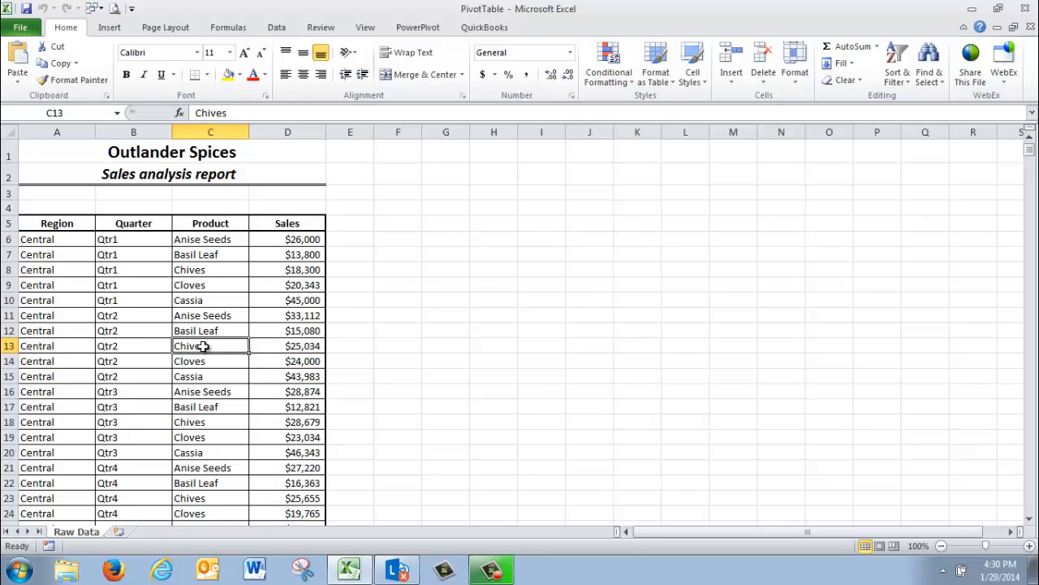
pyautogui.click(208, 299)
pyautogui.click(277, 314)
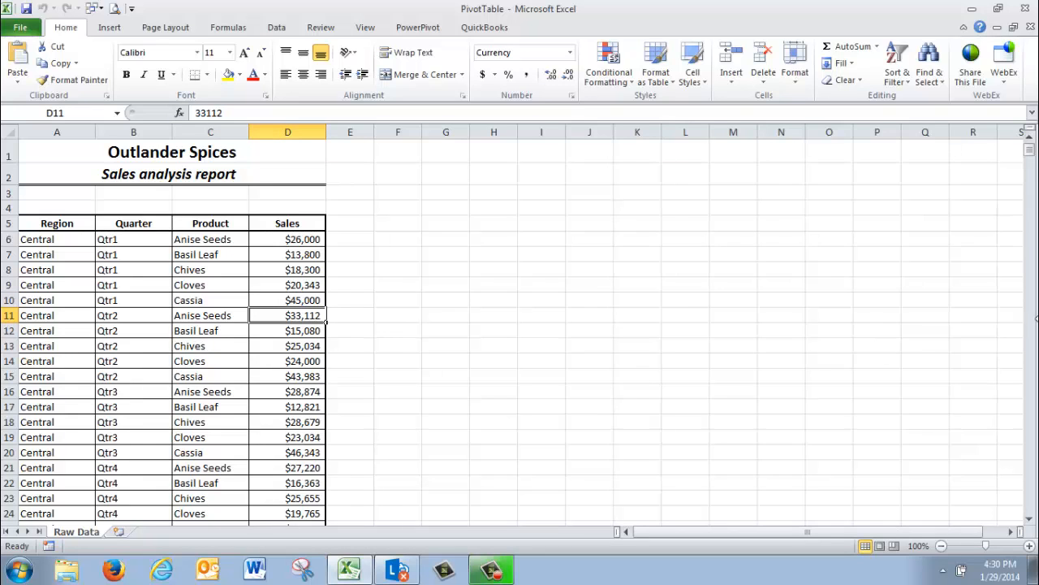
pyautogui.moveTo(1029, 157); pyautogui.dragTo(1027, 105)
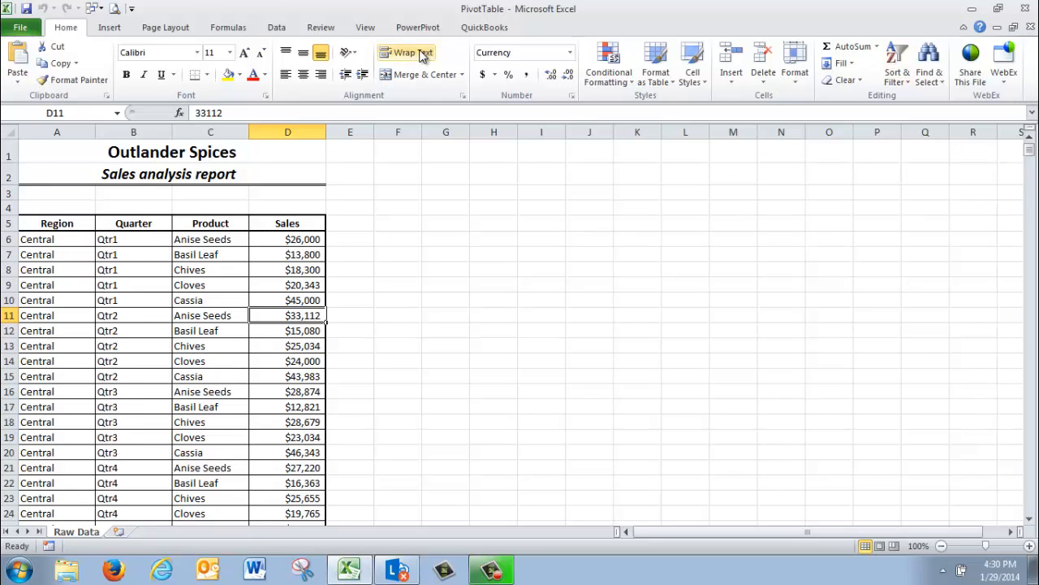
# Create a PivotTable on a new worksheet from the Raw Data range A5:D105, starting from a cell inside the data
pyautogui.click(195, 285)
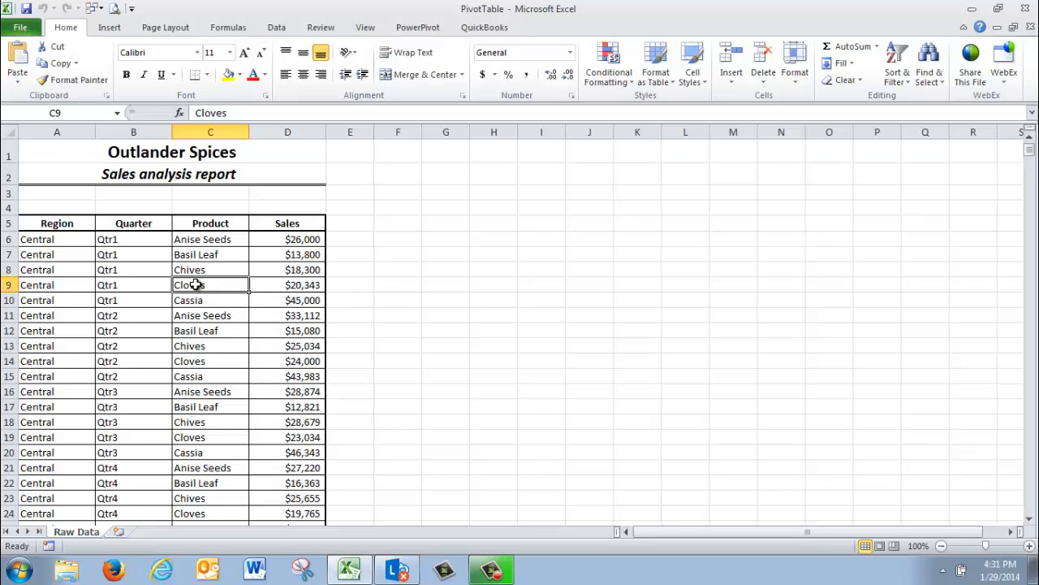
pyautogui.click(202, 337)
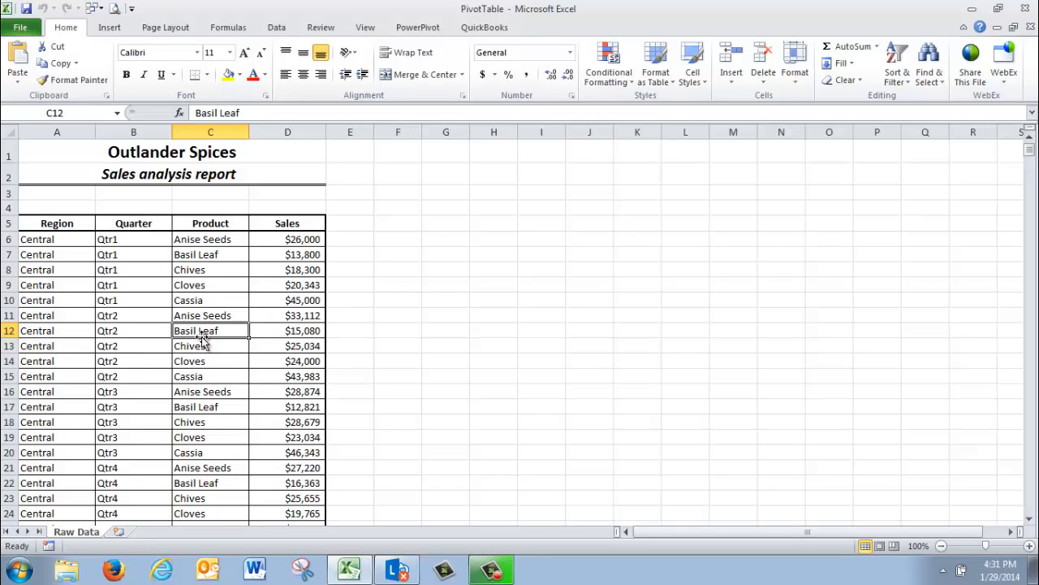
pyautogui.click(204, 392)
pyautogui.click(204, 409)
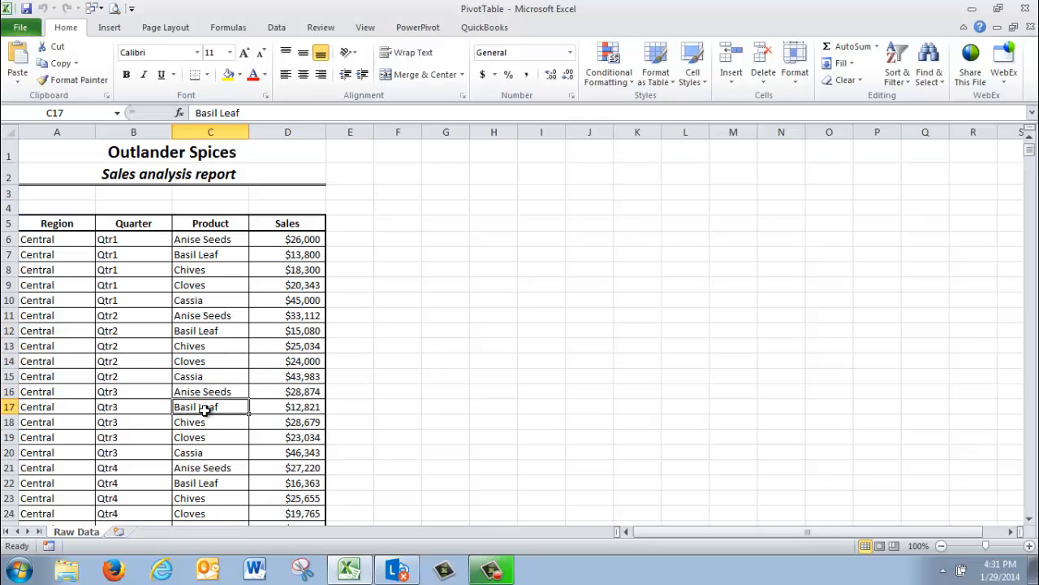
pyautogui.click(110, 28)
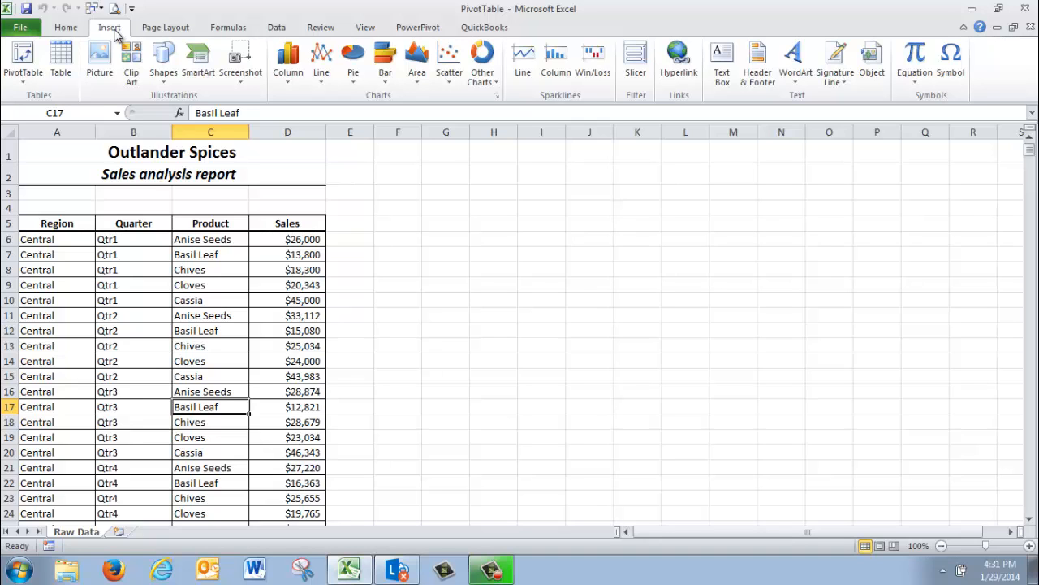
pyautogui.click(21, 56)
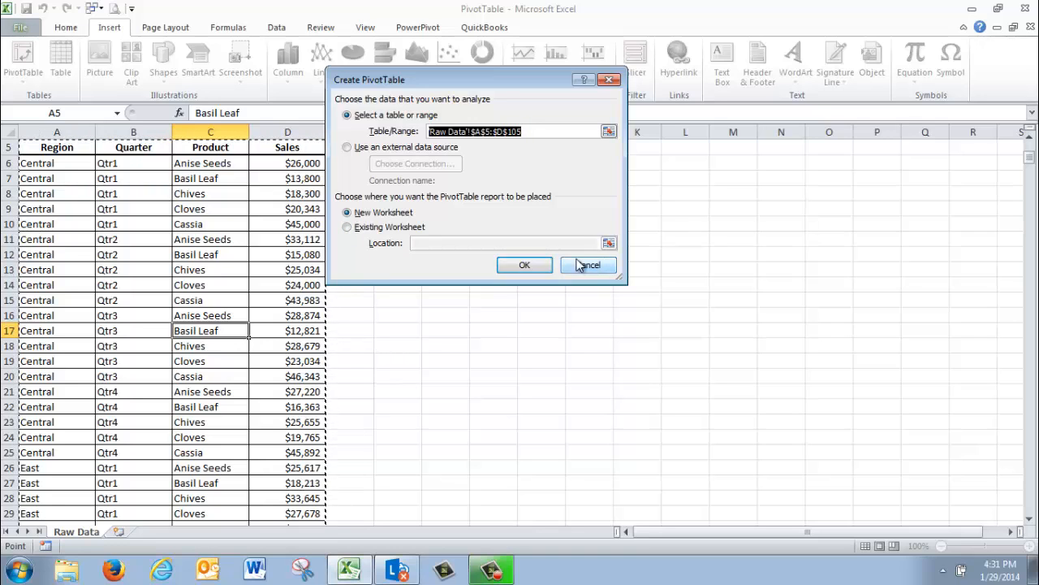
pyautogui.click(548, 264)
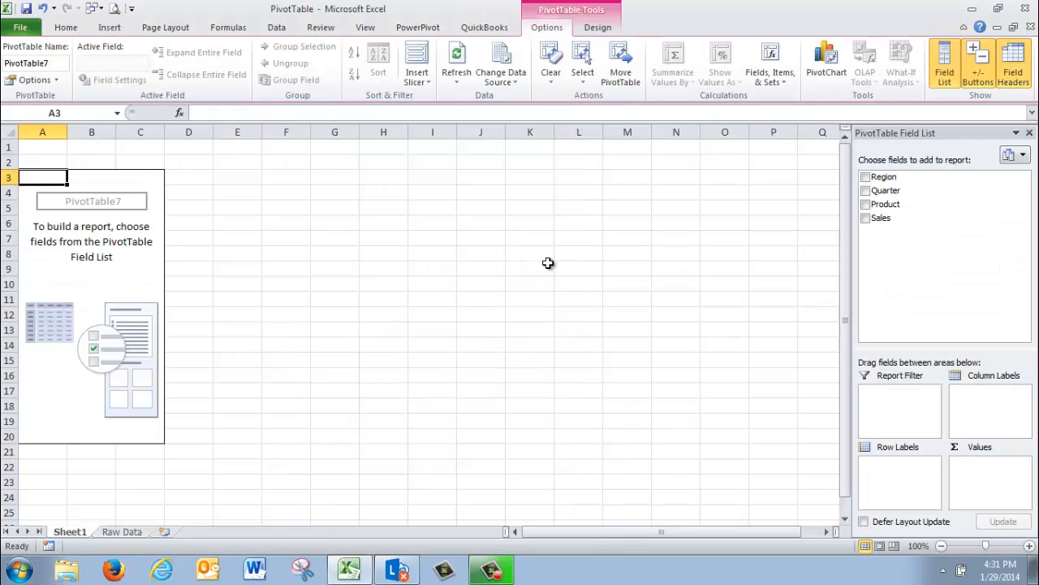
# Lay out the PivotTable with Region as row labels, Quarter as column labels and Sales as values
pyautogui.click(108, 533)
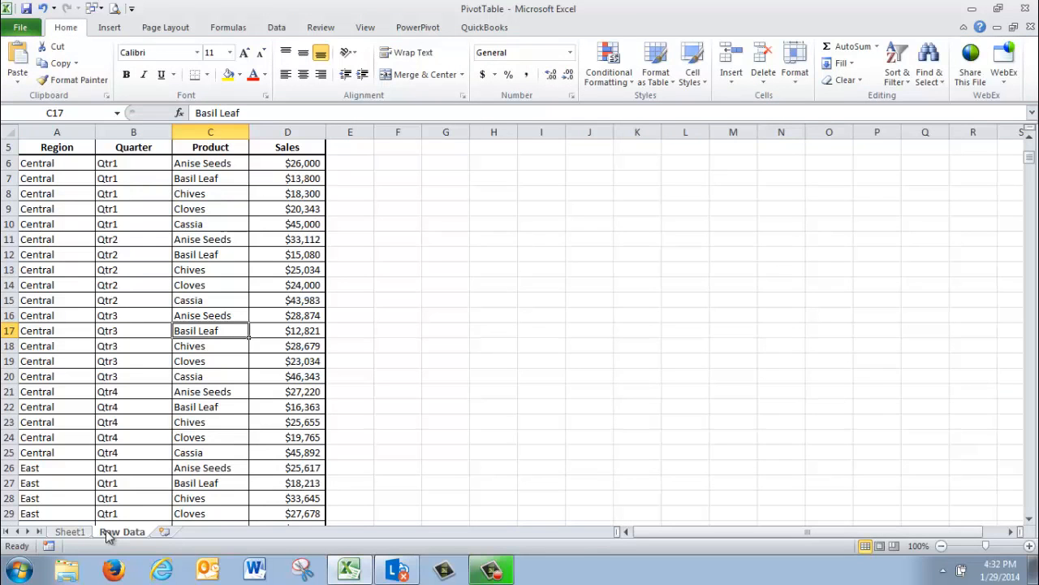
pyautogui.click(82, 532)
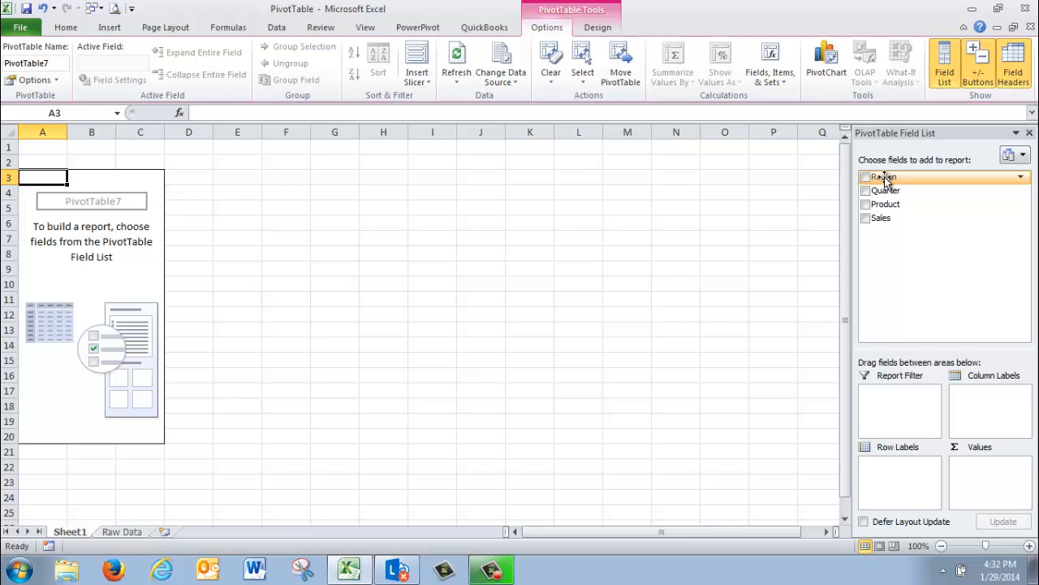
pyautogui.moveTo(885, 178); pyautogui.dragTo(908, 475)
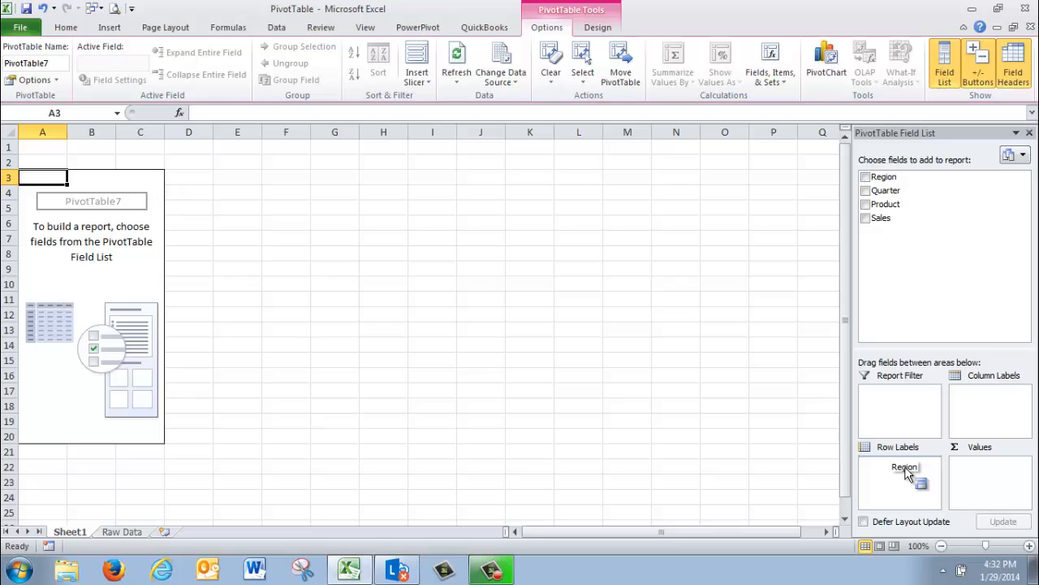
pyautogui.moveTo(908, 475); pyautogui.dragTo(907, 474)
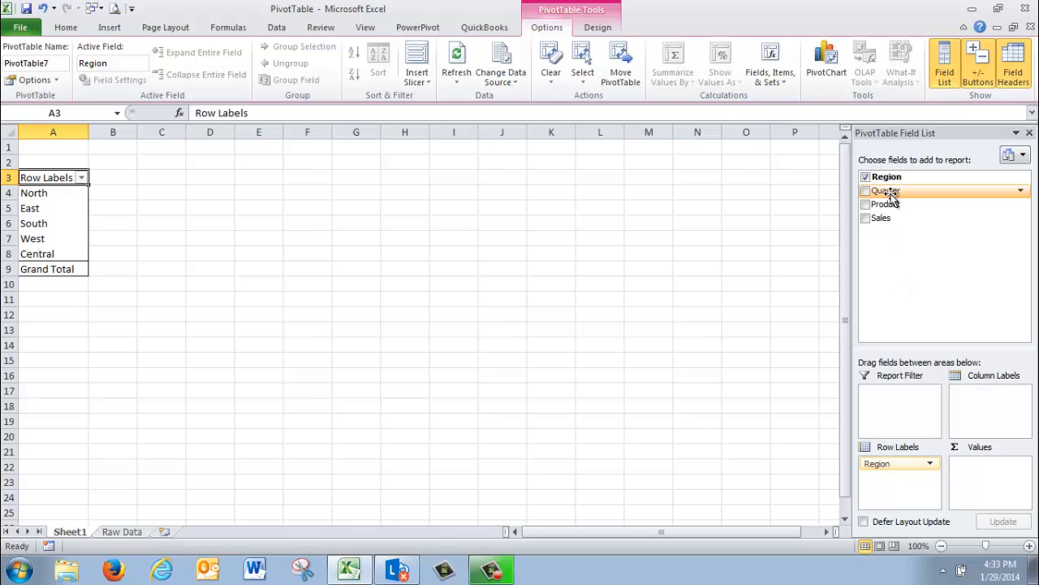
pyautogui.moveTo(890, 195); pyautogui.dragTo(989, 407)
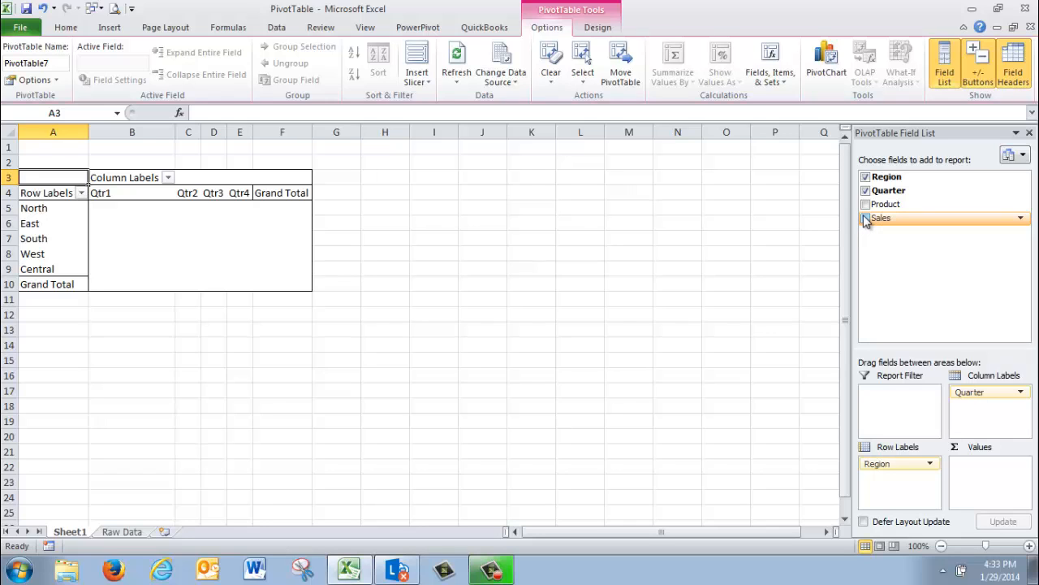
pyautogui.moveTo(866, 221); pyautogui.dragTo(998, 489)
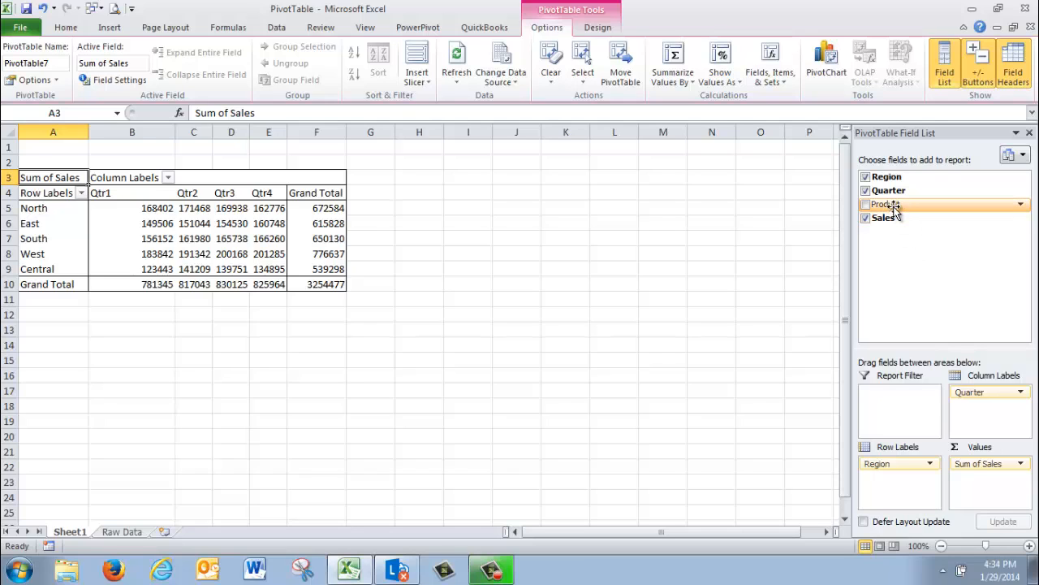
# Add Product to the PivotTable's row labels and move Region to the report filter
pyautogui.moveTo(893, 208); pyautogui.dragTo(921, 489)
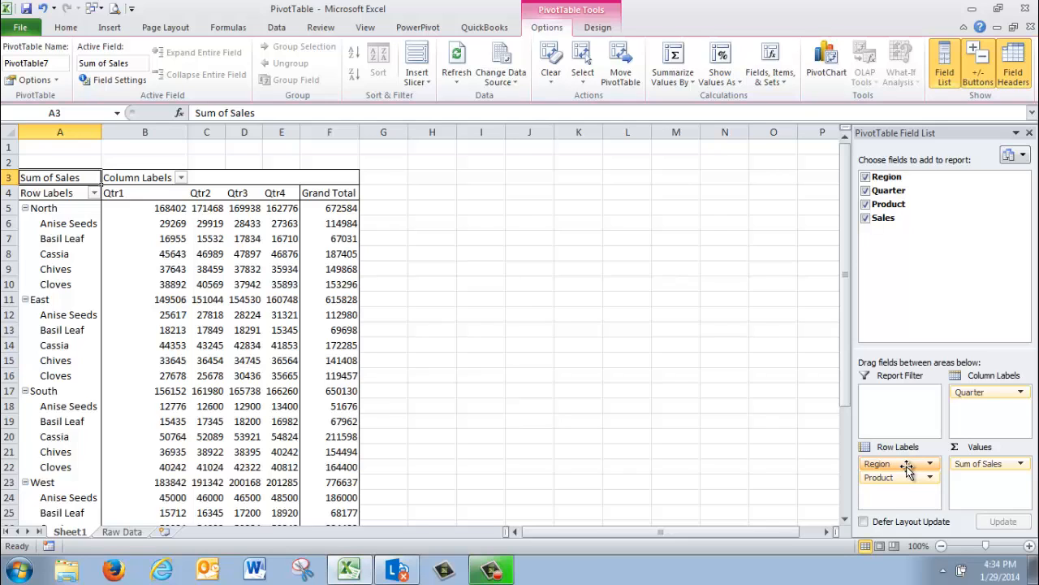
pyautogui.moveTo(907, 469); pyautogui.dragTo(895, 400)
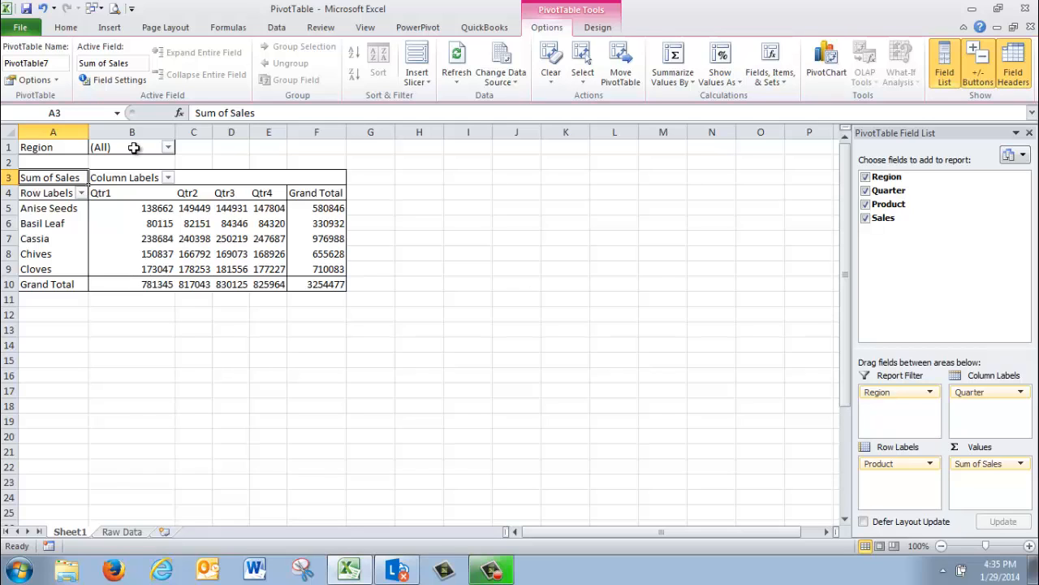
# Filter the PivotTable report to the South region, and set the Region filter back to (All)
pyautogui.click(168, 148)
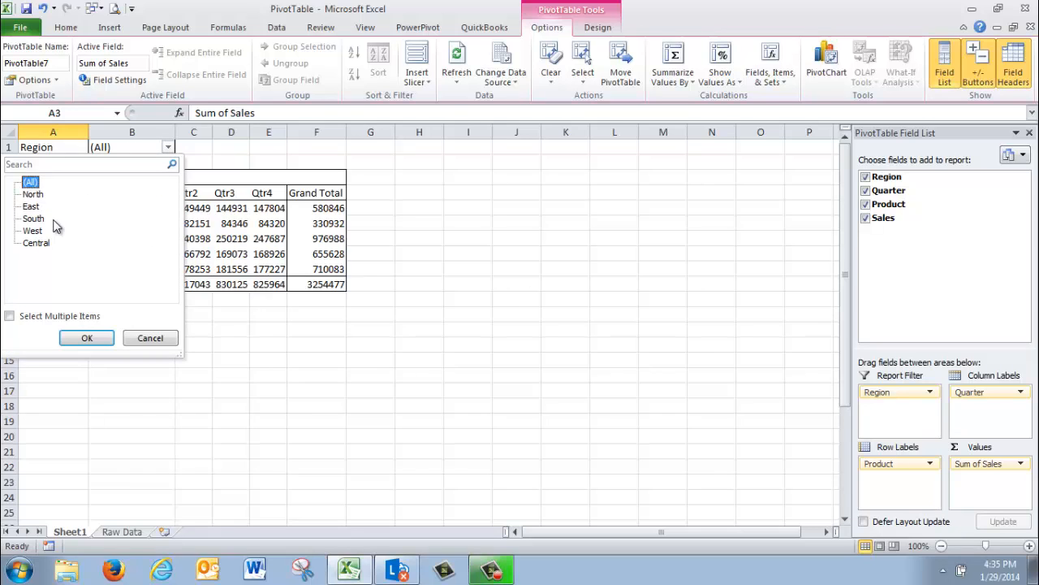
pyautogui.click(44, 219)
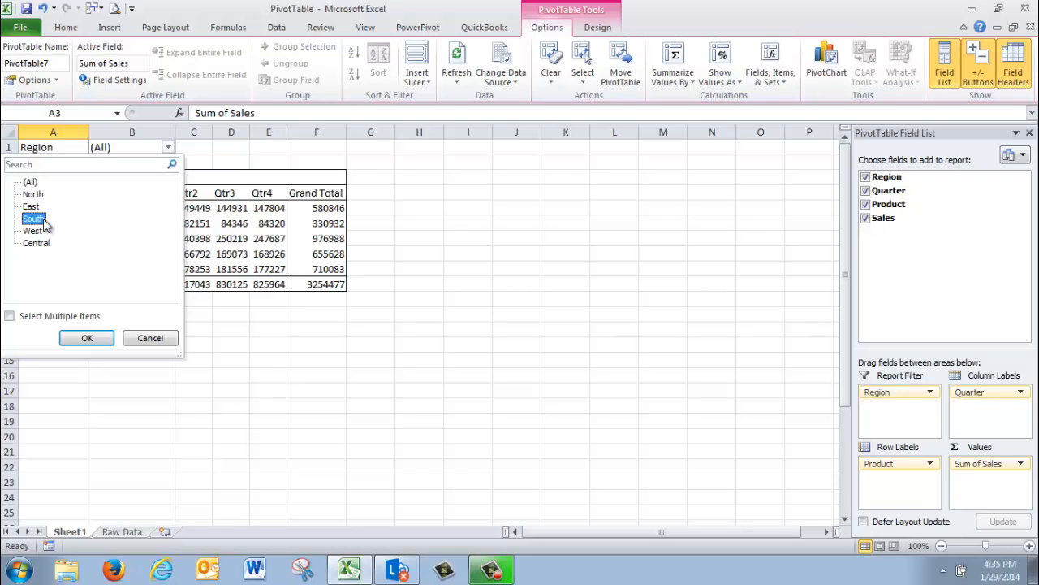
pyautogui.click(86, 338)
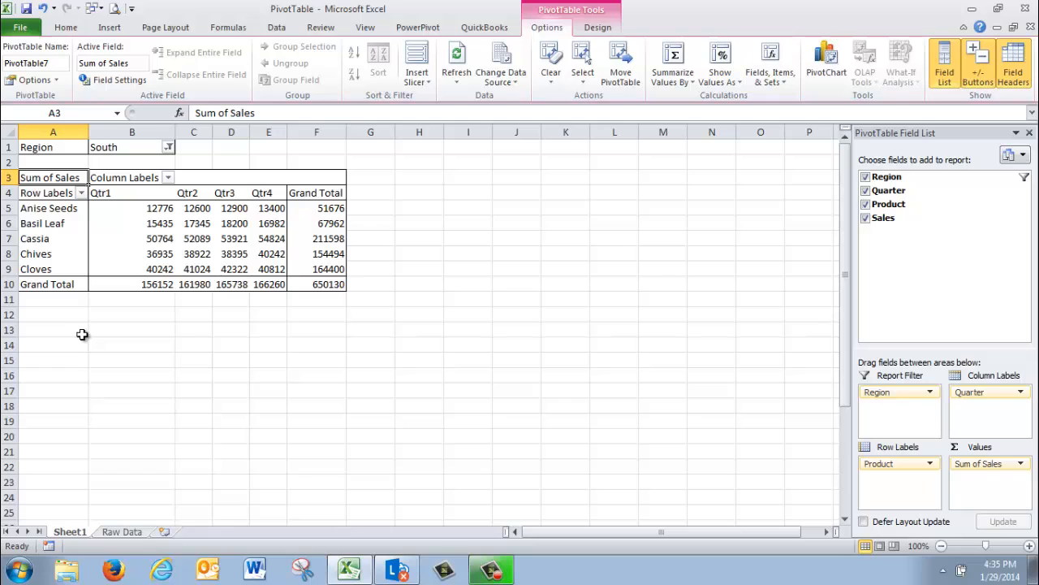
pyautogui.click(168, 148)
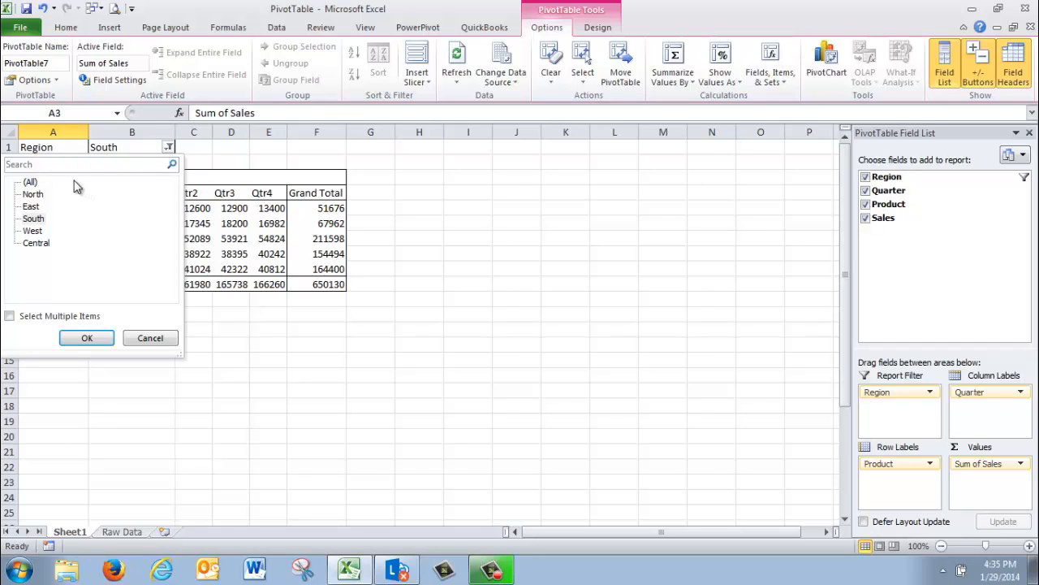
pyautogui.click(30, 181)
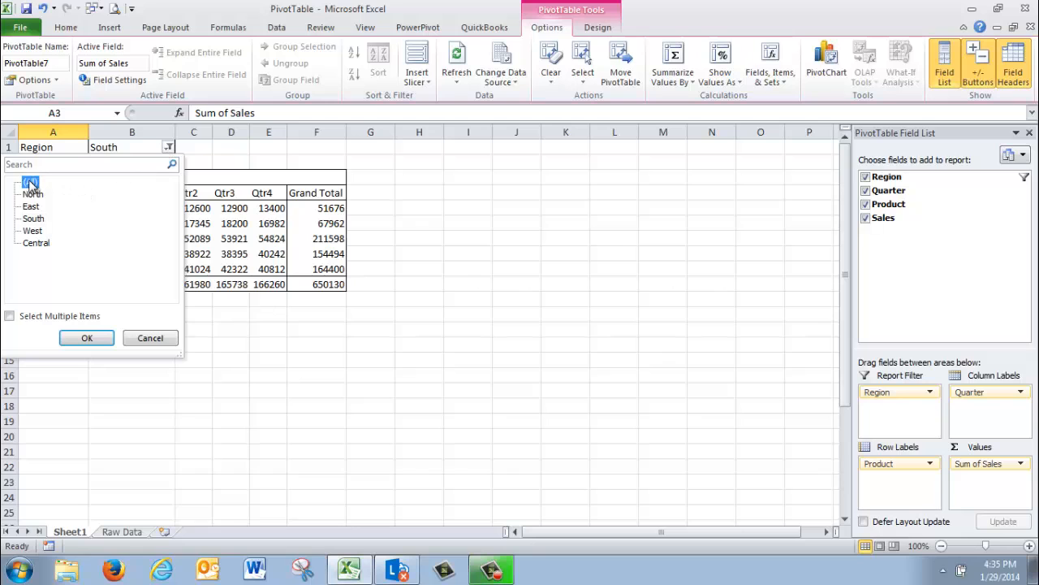
pyautogui.click(85, 338)
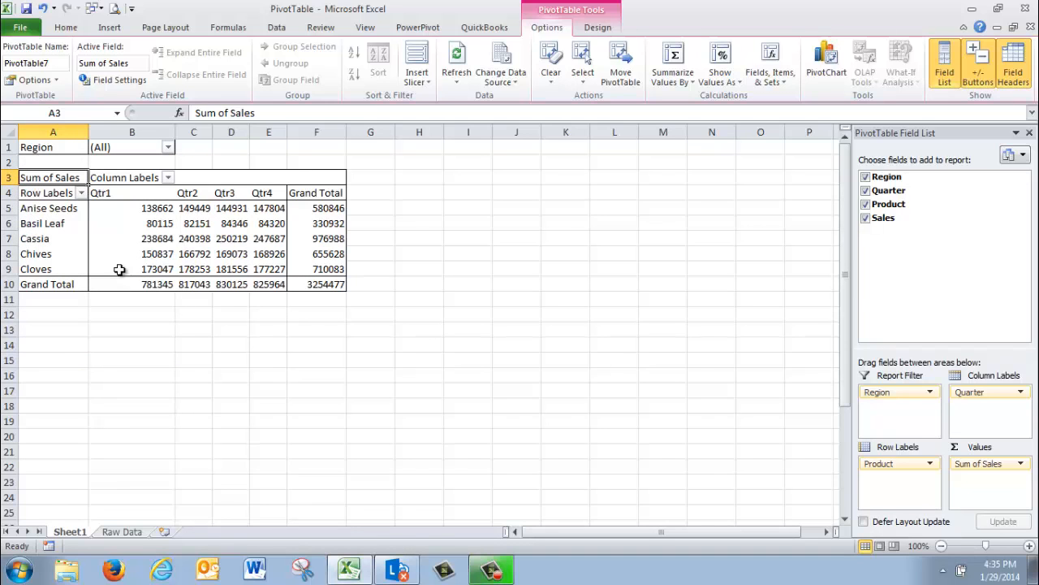
# Filter the row labels to only Anise Seeds, Cassia and Cloves, and clear the Product filter again
pyautogui.click(81, 193)
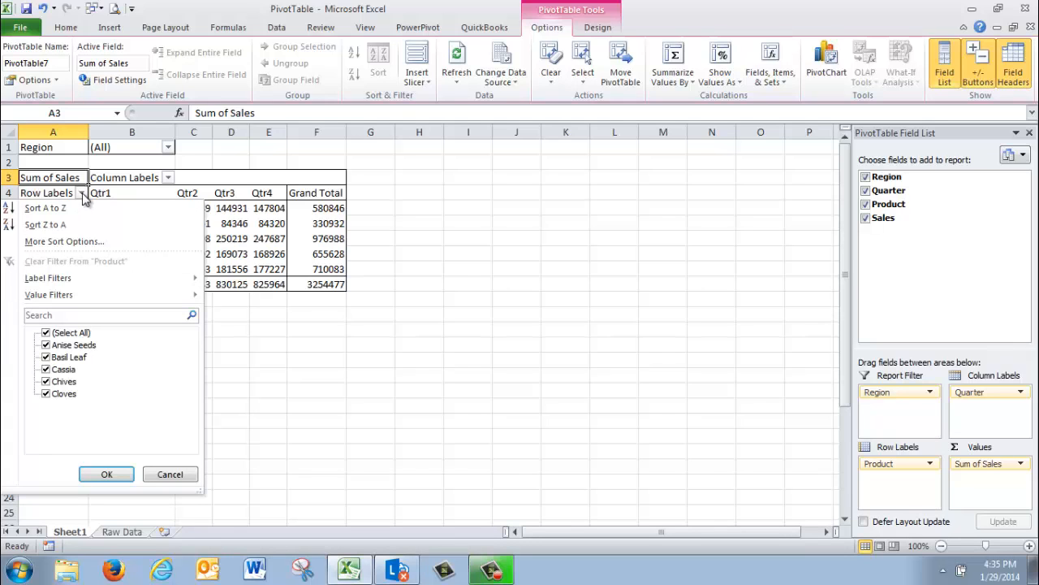
pyautogui.click(47, 335)
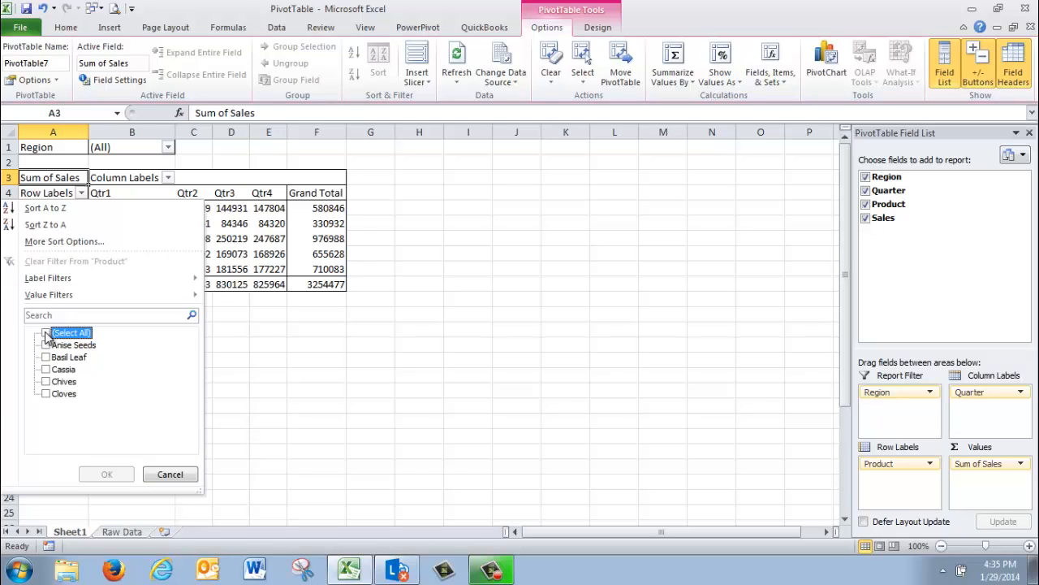
pyautogui.click(46, 345)
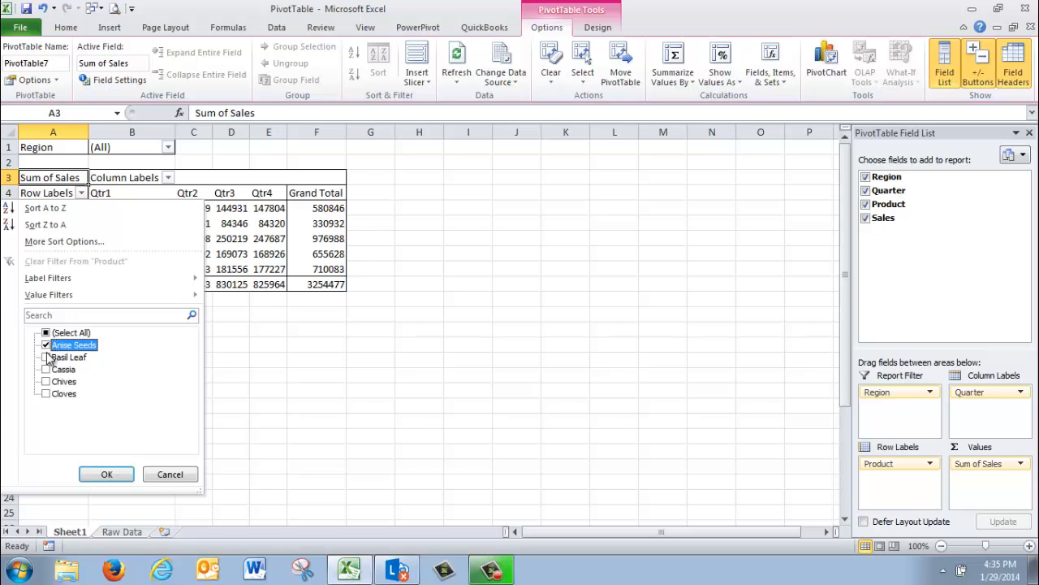
pyautogui.click(46, 369)
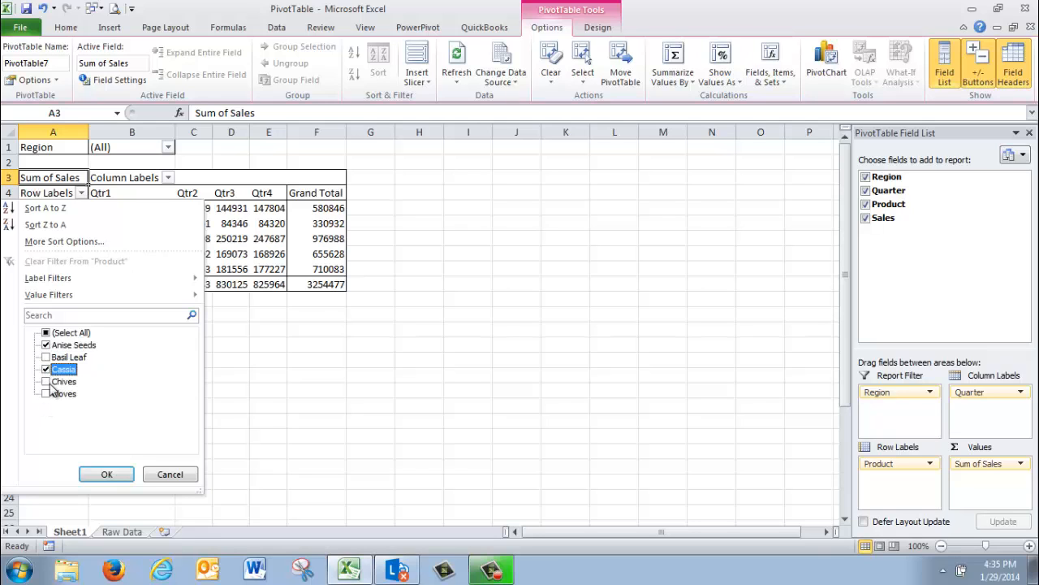
pyautogui.click(46, 394)
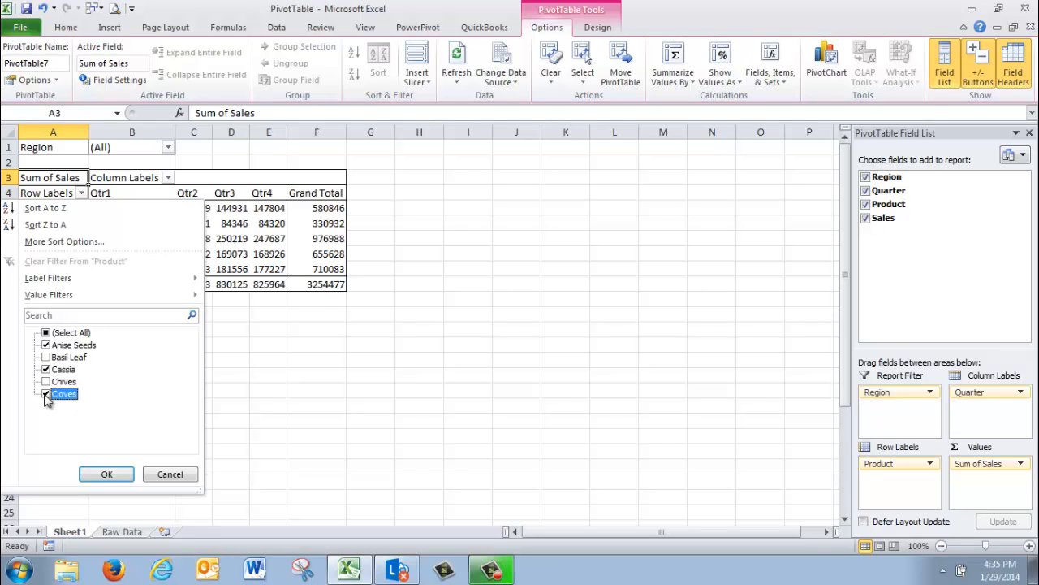
pyautogui.click(97, 475)
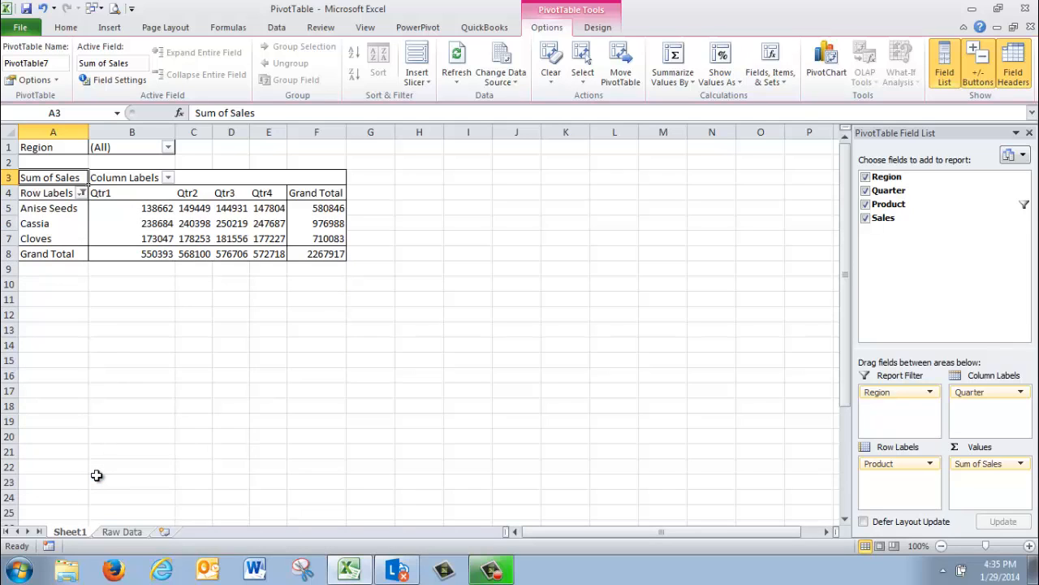
pyautogui.click(81, 194)
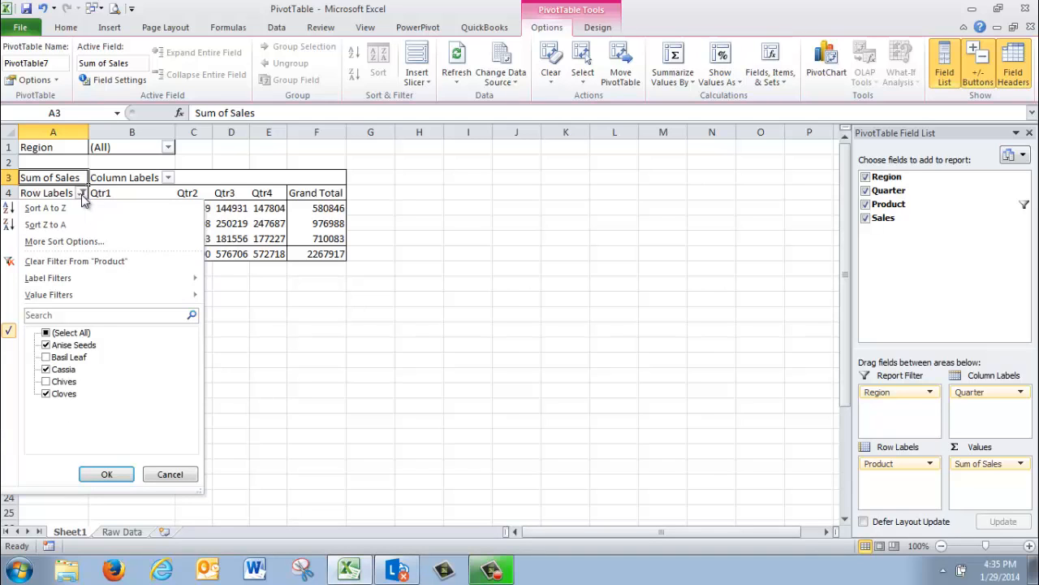
pyautogui.click(77, 261)
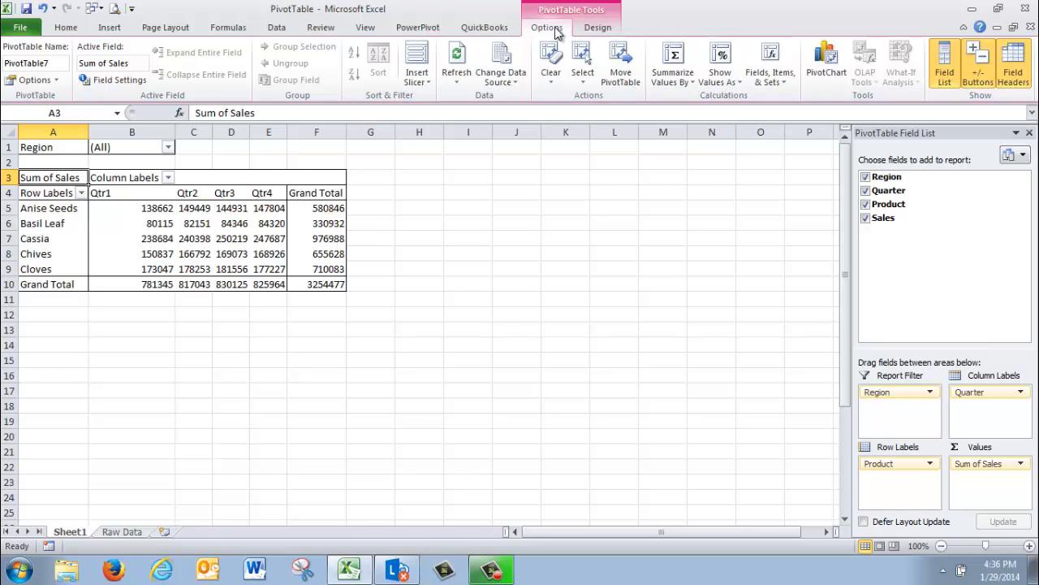
# Generate separate report filter pages from the PivotTable for each item of the Region filter
pyautogui.click(57, 80)
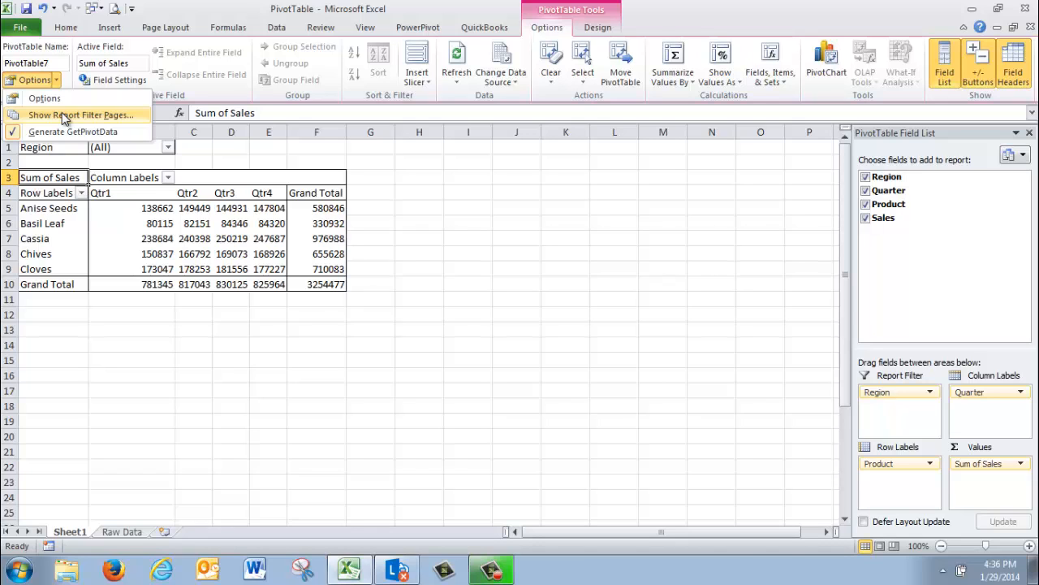
pyautogui.click(62, 112)
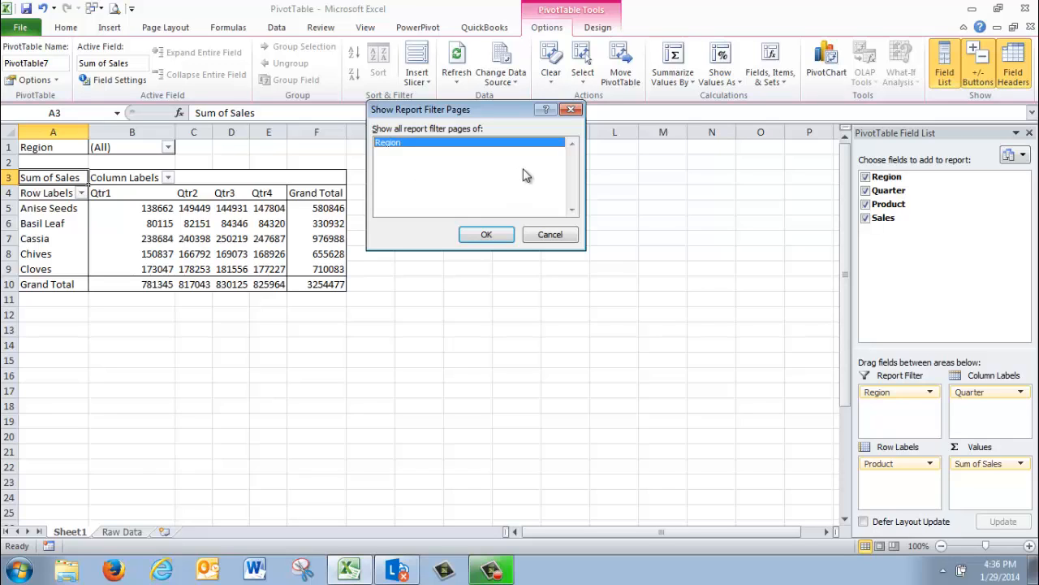
pyautogui.click(487, 235)
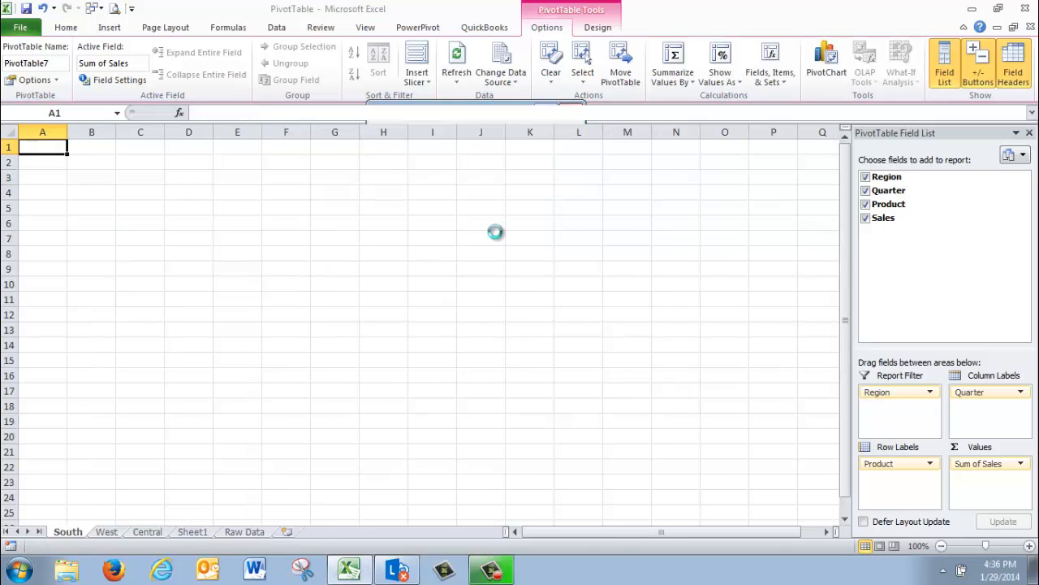
# Look through the East, South, West and Central region sheets and return to the main PivotTable on Sheet1
pyautogui.click(101, 531)
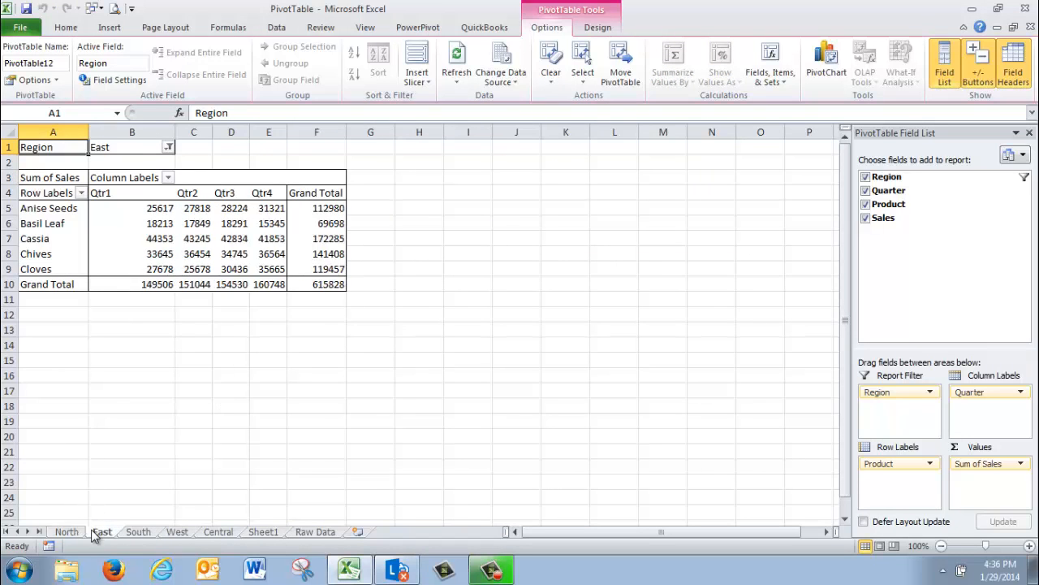
pyautogui.click(138, 534)
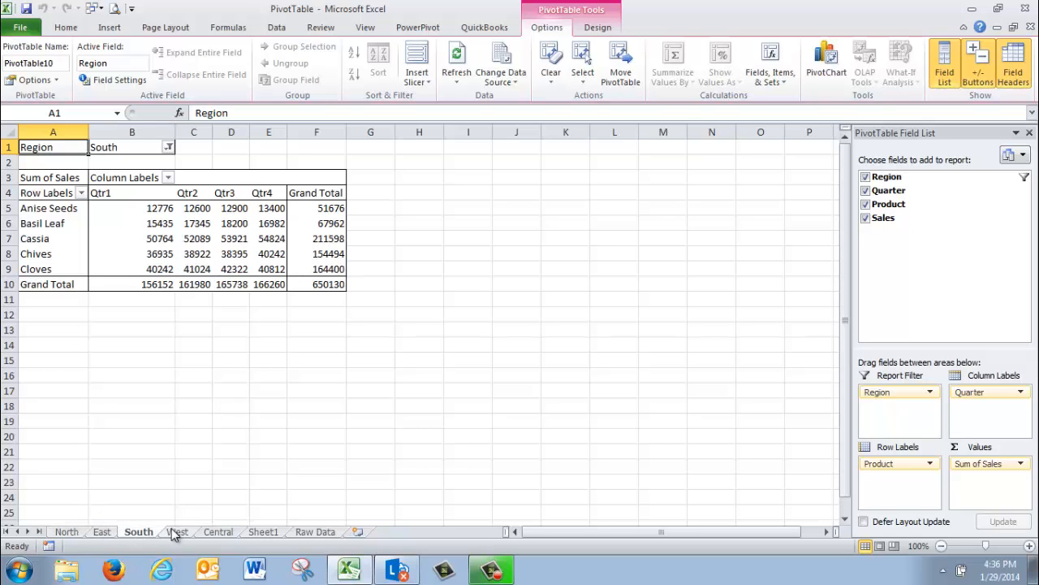
pyautogui.click(177, 532)
pyautogui.click(210, 533)
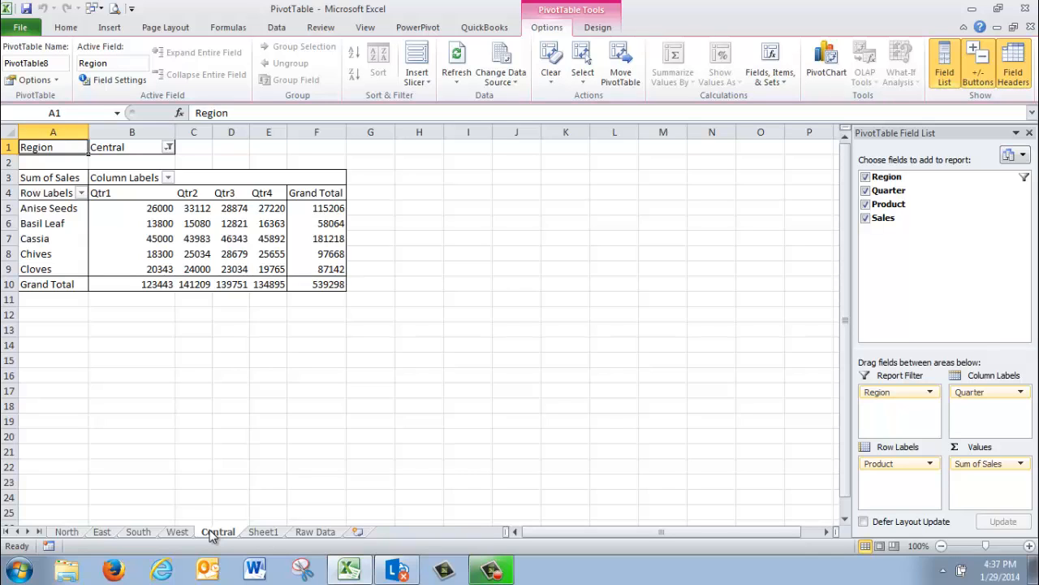
pyautogui.click(264, 532)
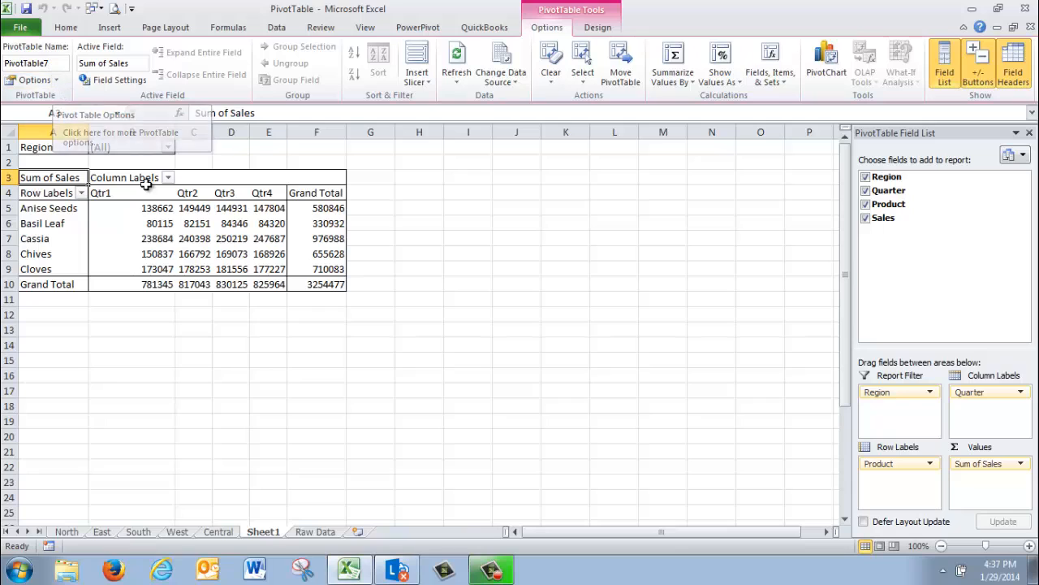
# Review the value field settings of the Sales values, keeping Sum as the calculation
pyautogui.click(163, 226)
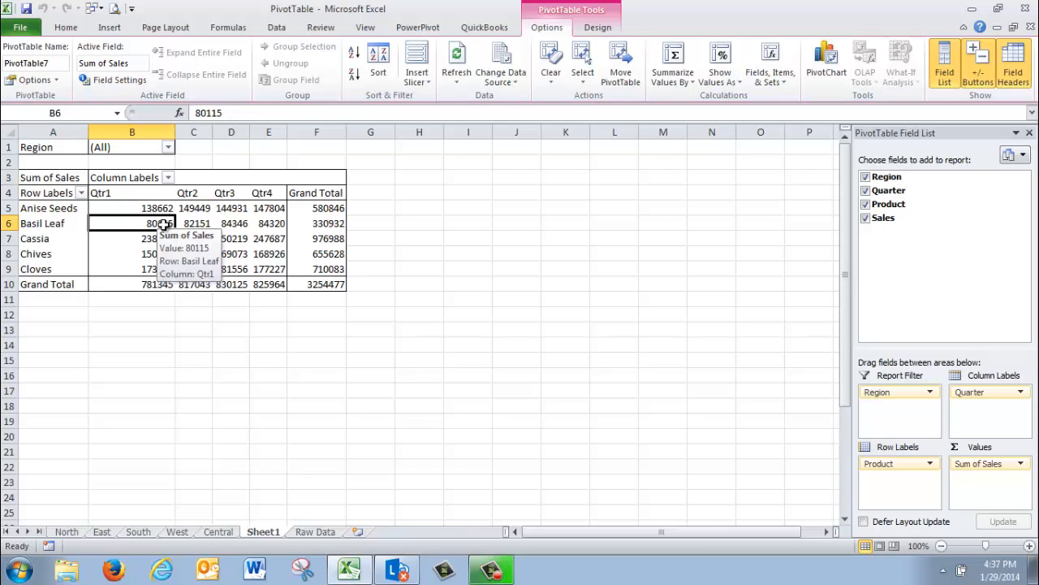
pyautogui.click(136, 81)
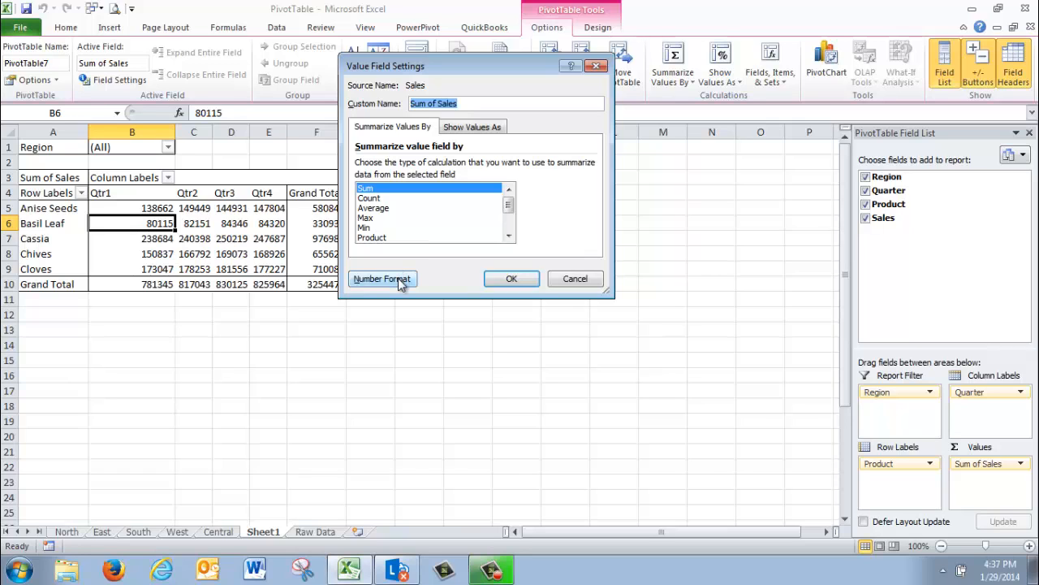
pyautogui.click(496, 275)
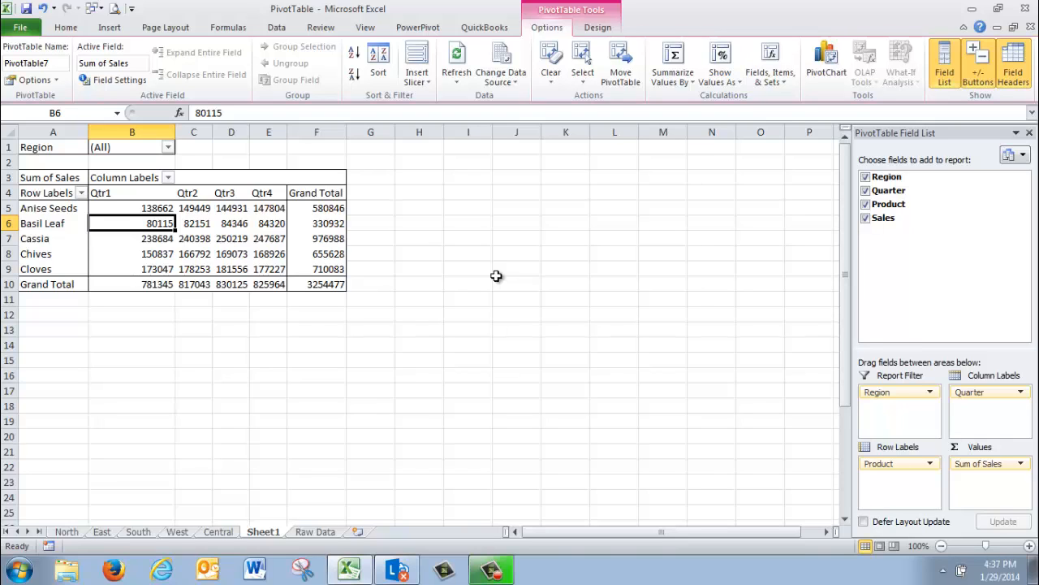
# Sort the product row labels Z to A and return them to A to Z order
pyautogui.click(46, 207)
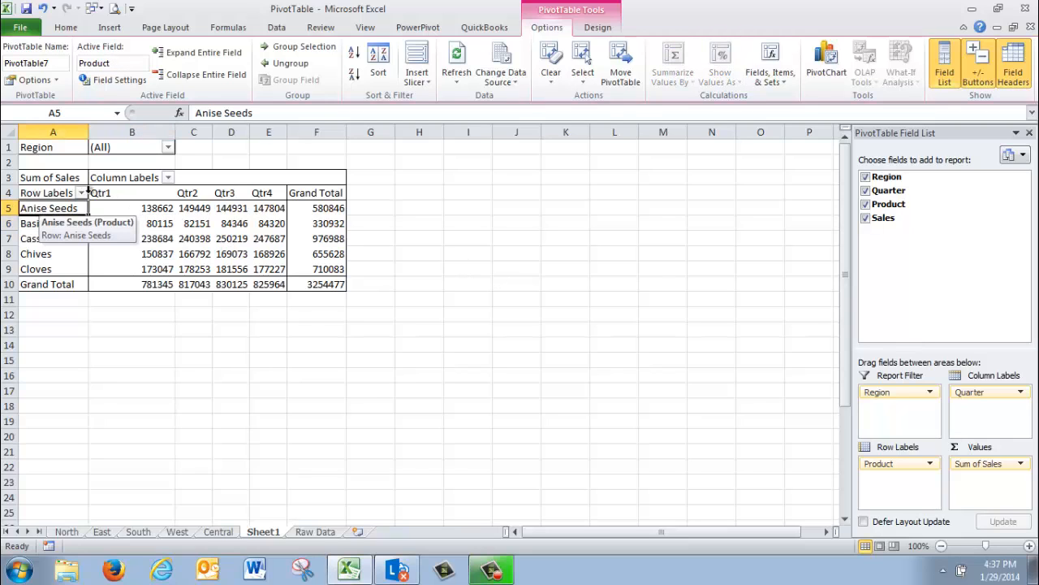
pyautogui.click(354, 54)
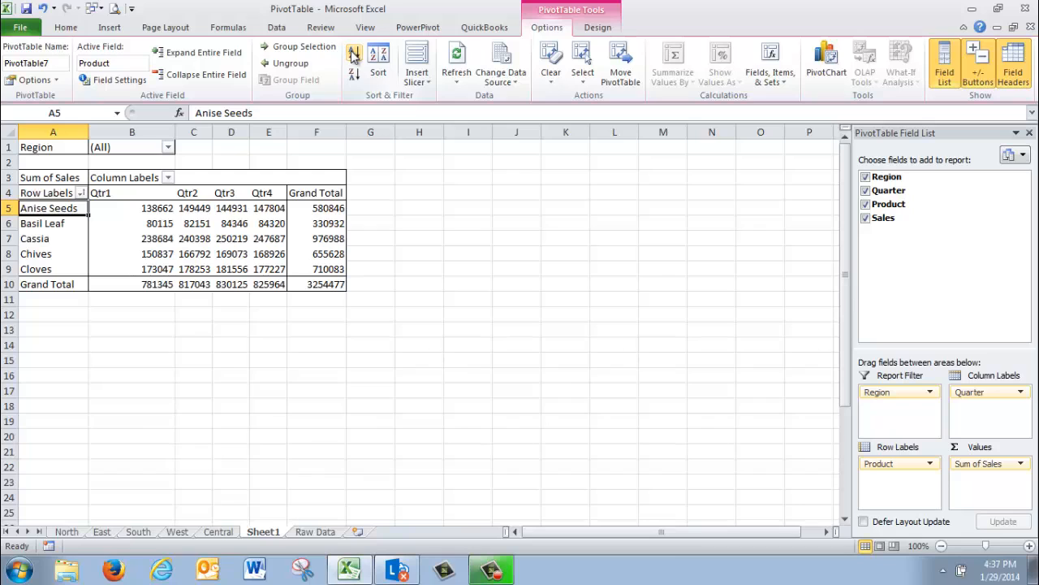
pyautogui.click(355, 75)
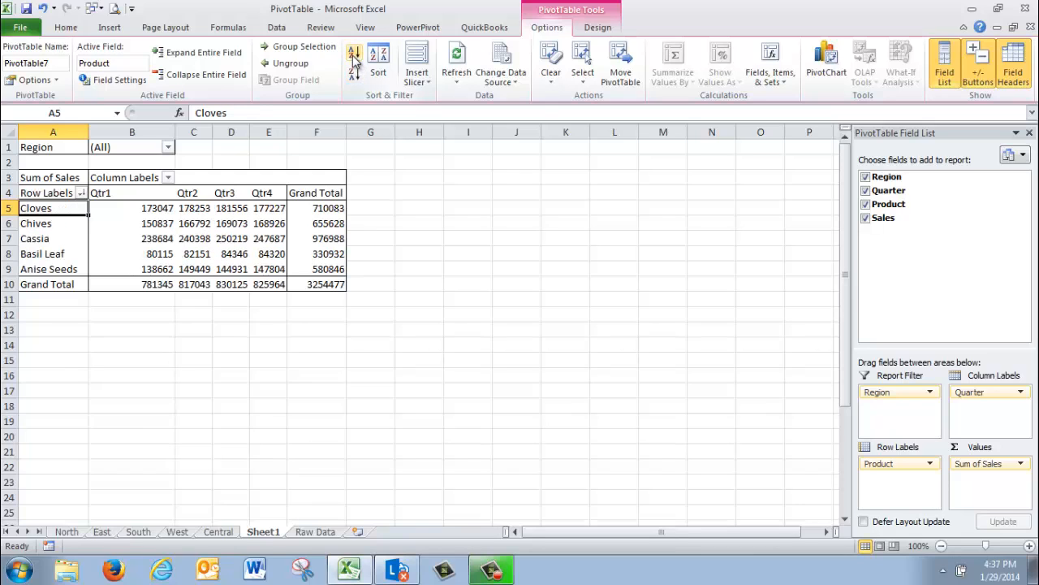
pyautogui.click(355, 53)
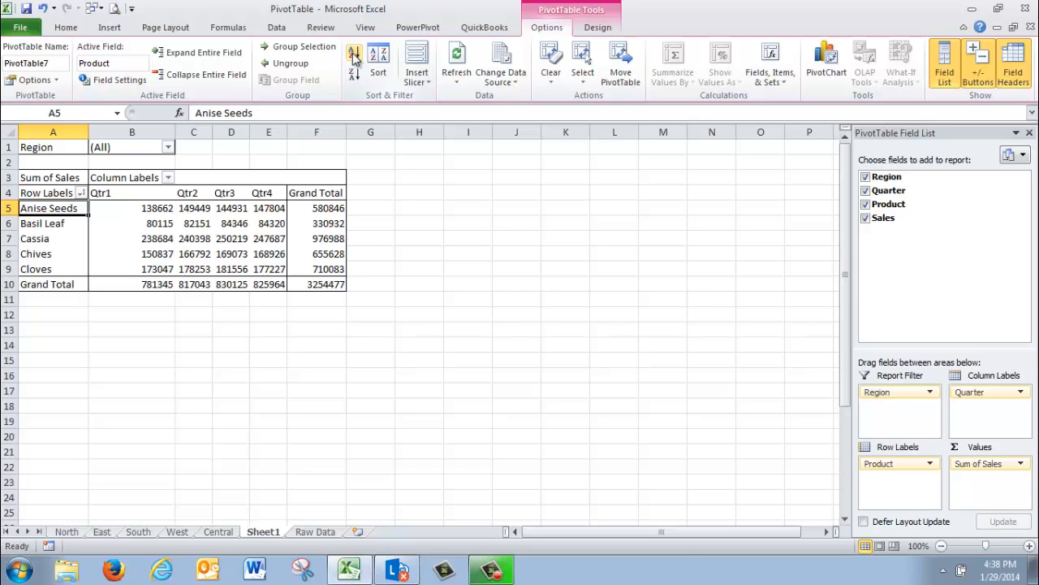
# Insert slicers for Region, Quarter and Product, and spread them out side by side on the sheet
pyautogui.click(415, 80)
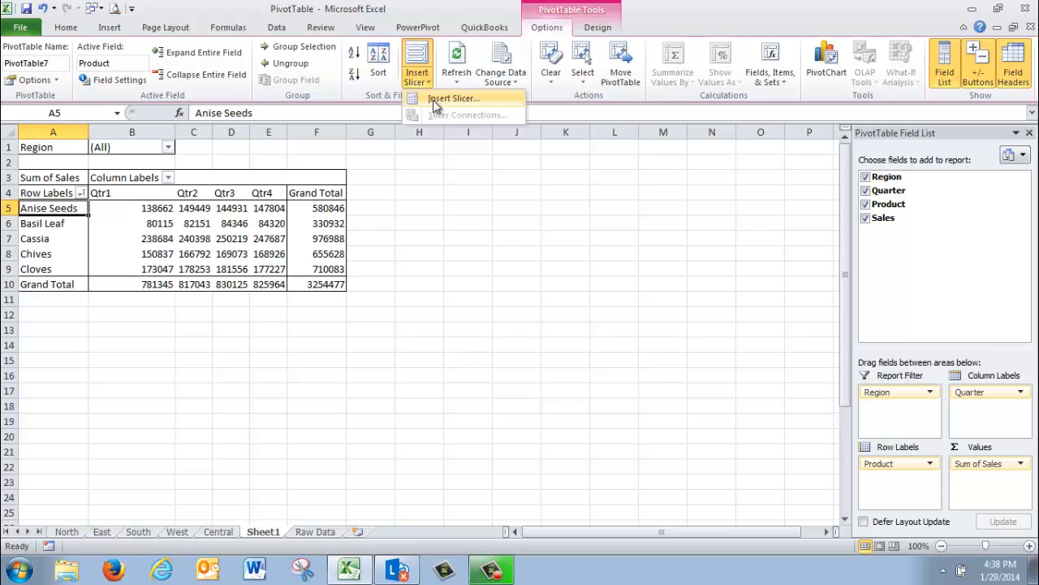
pyautogui.click(433, 100)
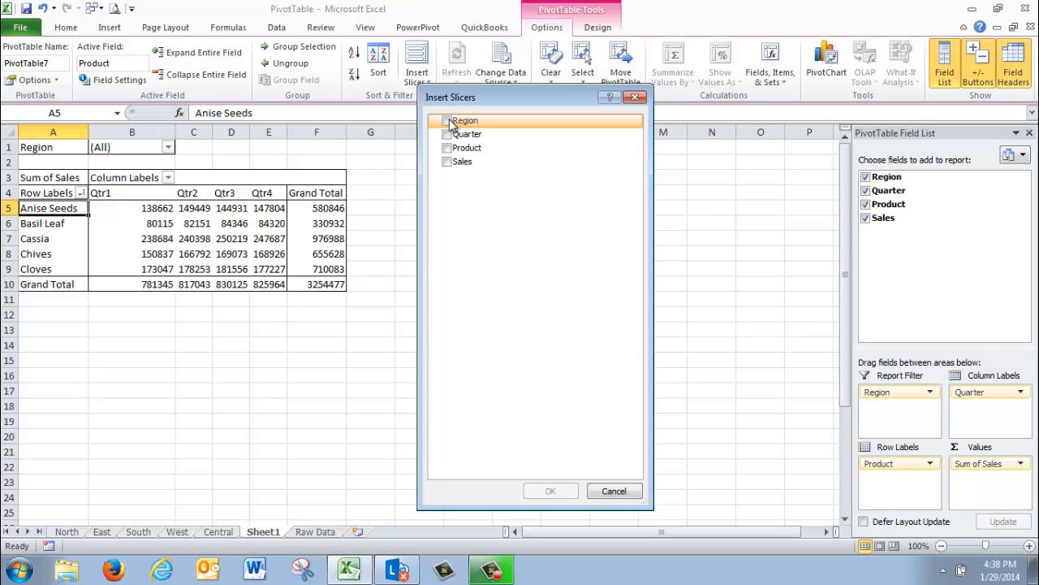
pyautogui.click(448, 121)
pyautogui.click(448, 135)
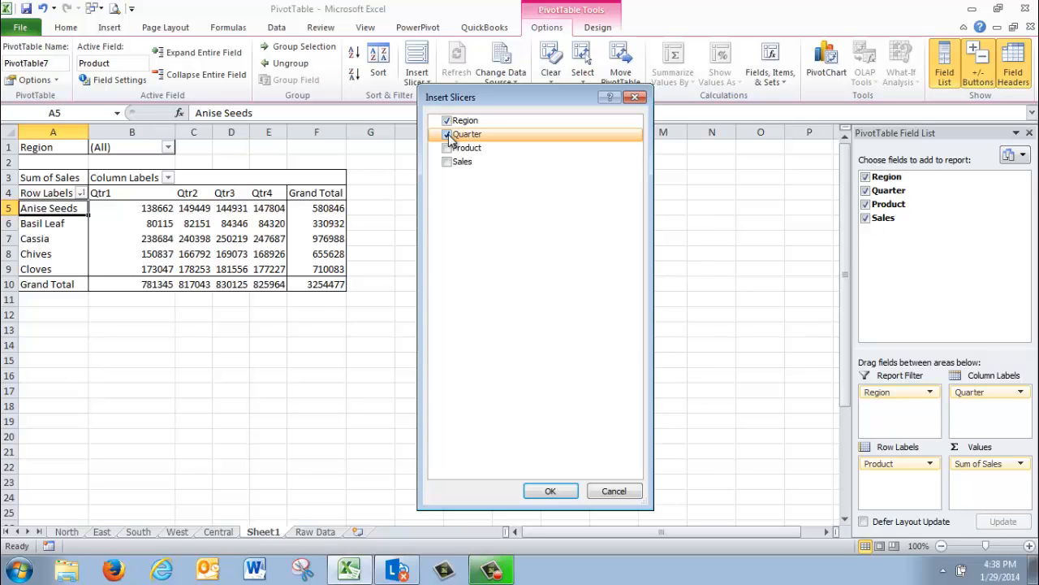
pyautogui.click(447, 149)
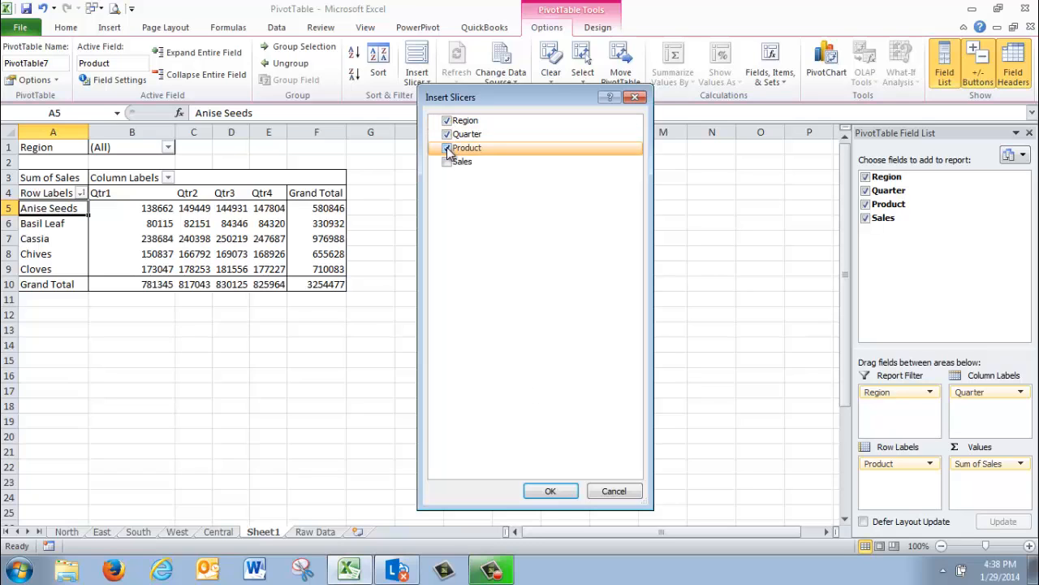
pyautogui.click(551, 491)
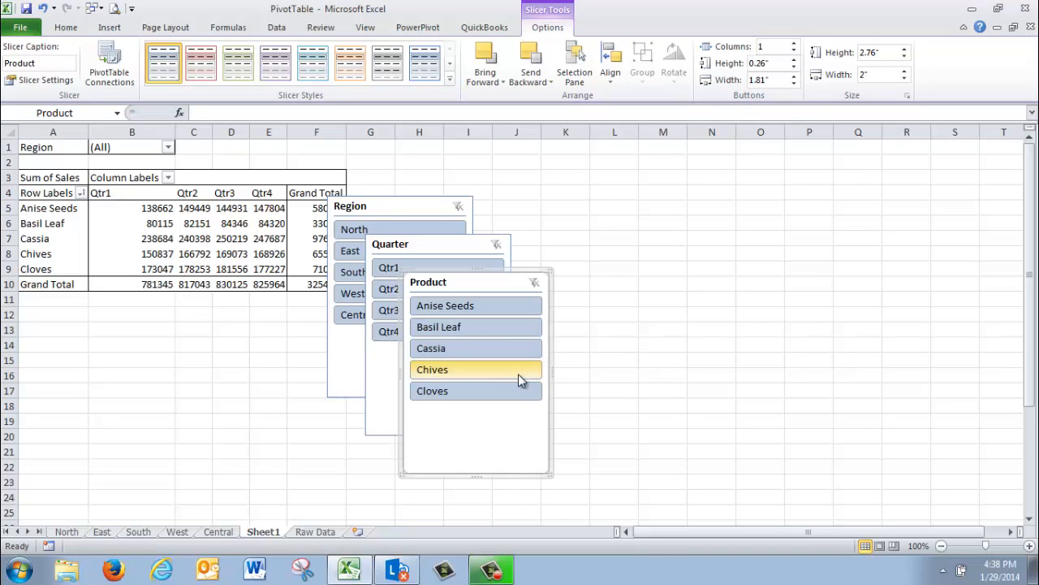
pyautogui.moveTo(473, 286); pyautogui.dragTo(727, 225)
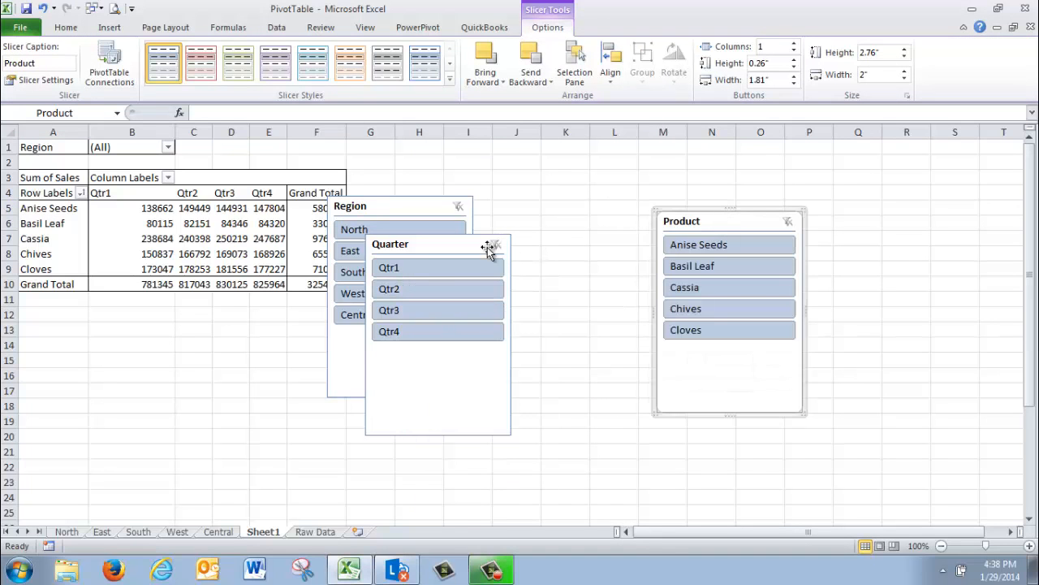
pyautogui.moveTo(445, 246); pyautogui.dragTo(570, 219)
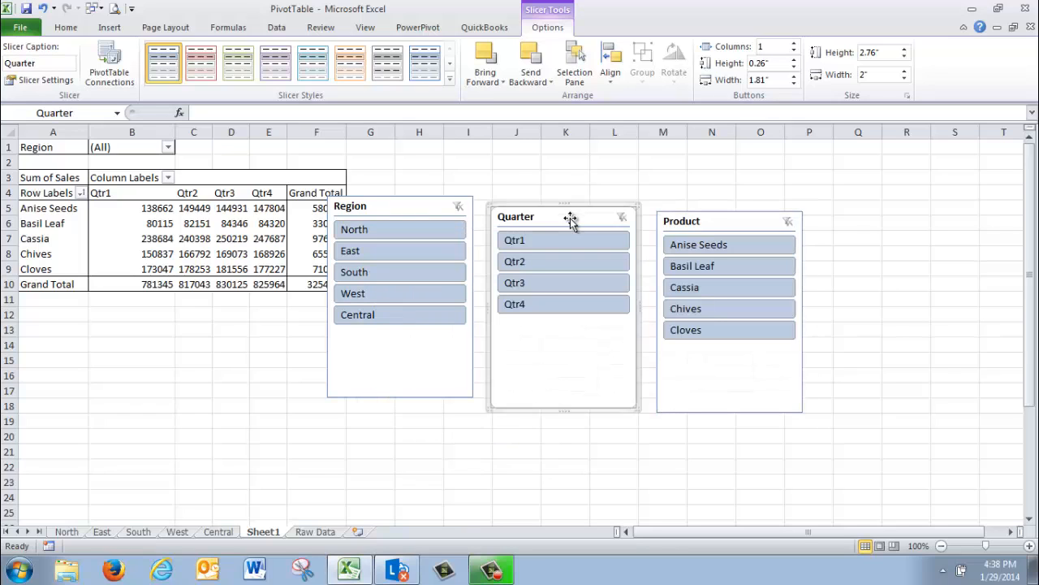
# Filter the PivotTable with the Region slicer to North, East, South and West
pyautogui.click(396, 229)
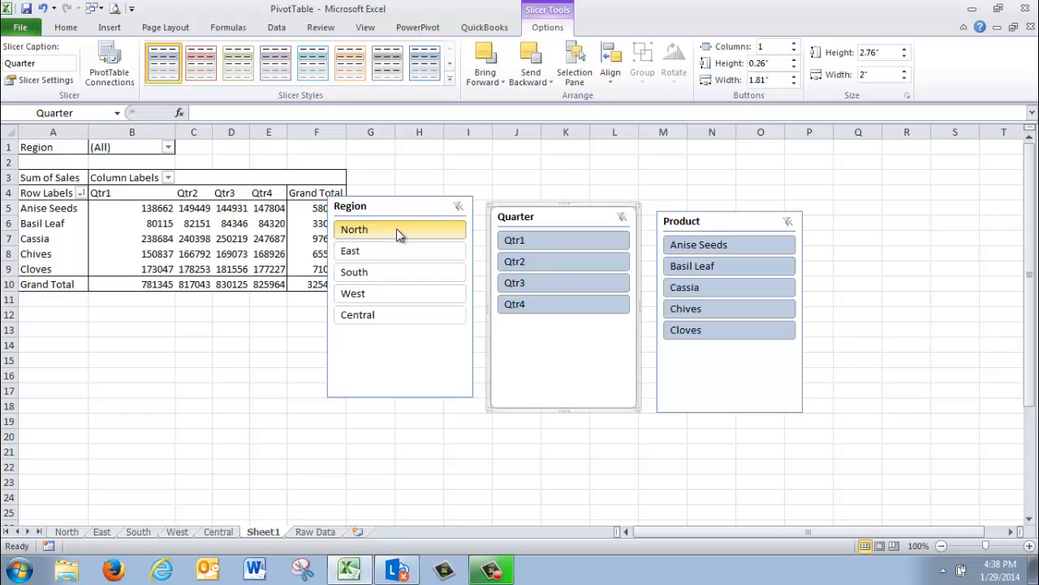
pyautogui.keyDown('ctrl'); pyautogui.click(397, 248); pyautogui.keyUp('ctrl')
pyautogui.keyDown('ctrl'); pyautogui.click(397, 268); pyautogui.keyUp('ctrl')
pyautogui.keyDown('ctrl'); pyautogui.click(397, 291); pyautogui.keyUp('ctrl')
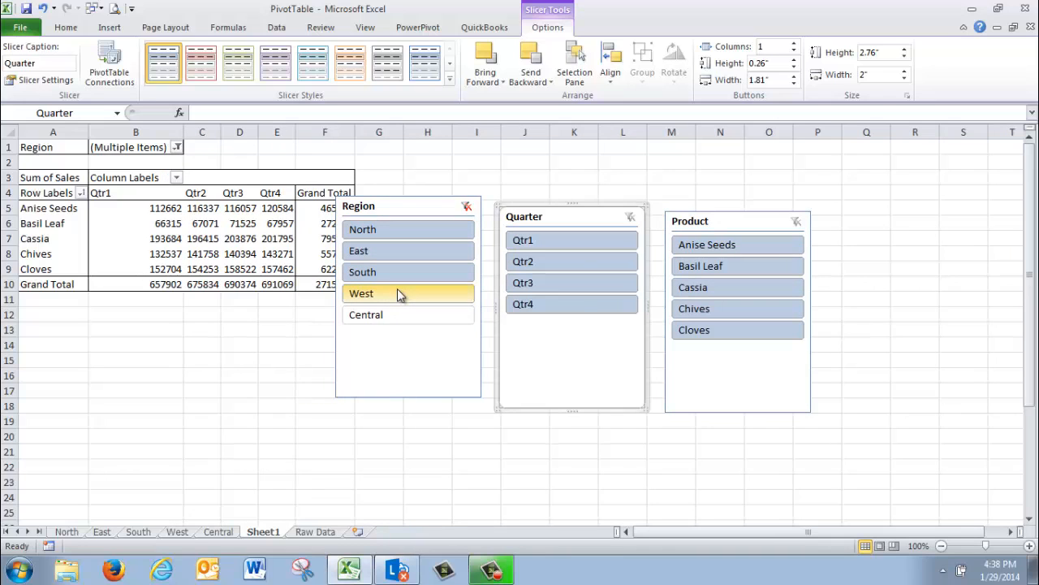
# Filter with the slicers to North, South and Central for Qtr1 and Qtr2, and clear the Quarter and Region filters again
pyautogui.click(383, 229)
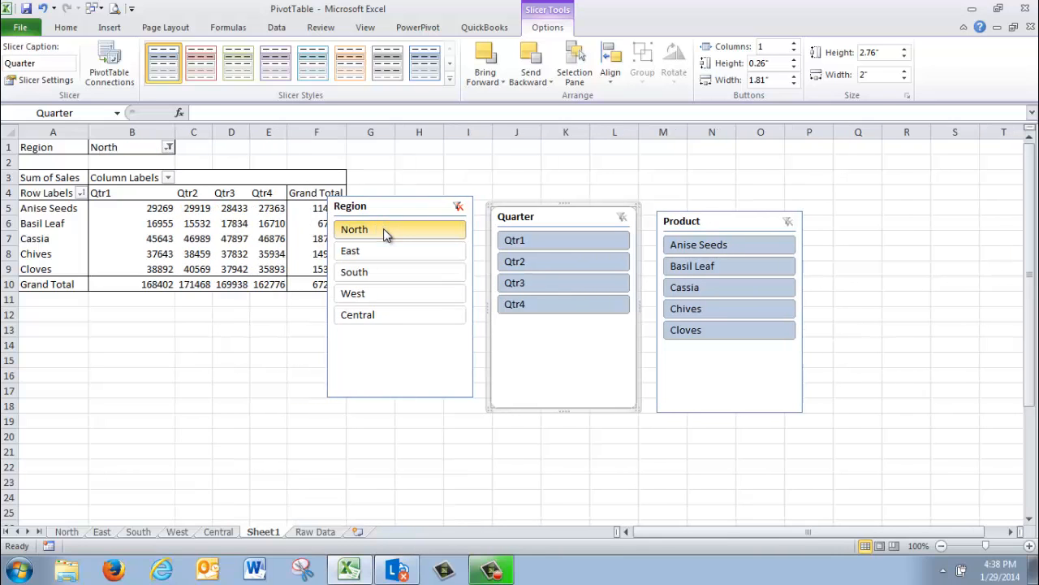
pyautogui.keyDown('ctrl'); pyautogui.click(382, 276); pyautogui.keyUp('ctrl')
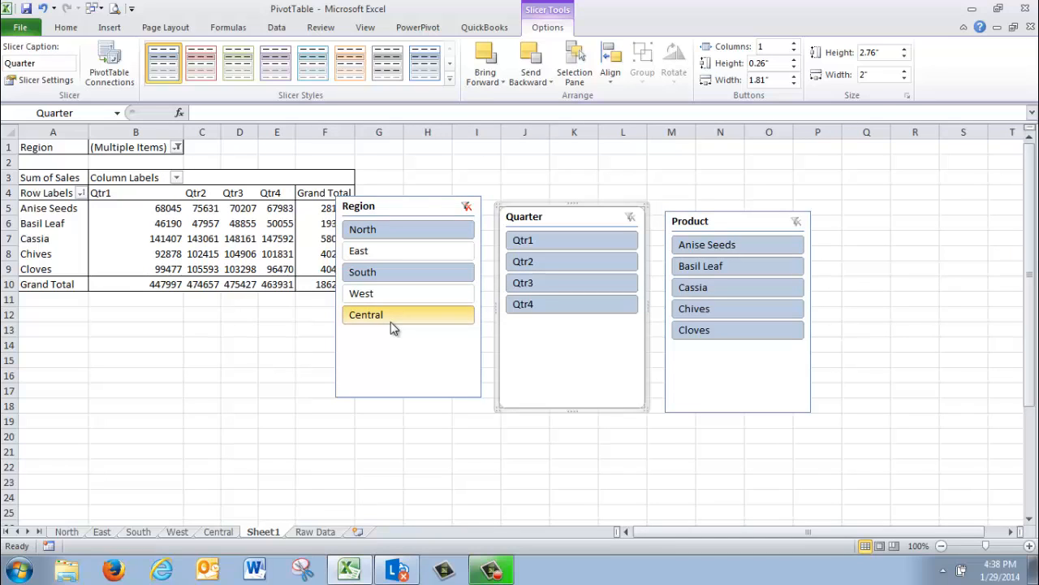
pyautogui.keyDown('ctrl'); pyautogui.click(390, 322); pyautogui.keyUp('ctrl')
pyautogui.click(559, 242)
pyautogui.keyDown('ctrl'); pyautogui.click(565, 271); pyautogui.keyUp('ctrl')
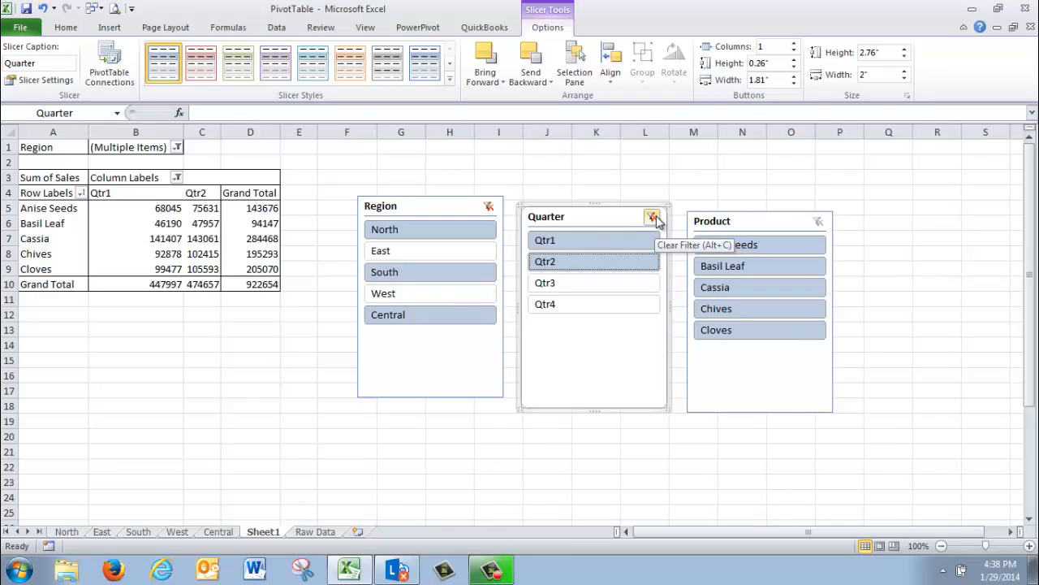
pyautogui.click(652, 218)
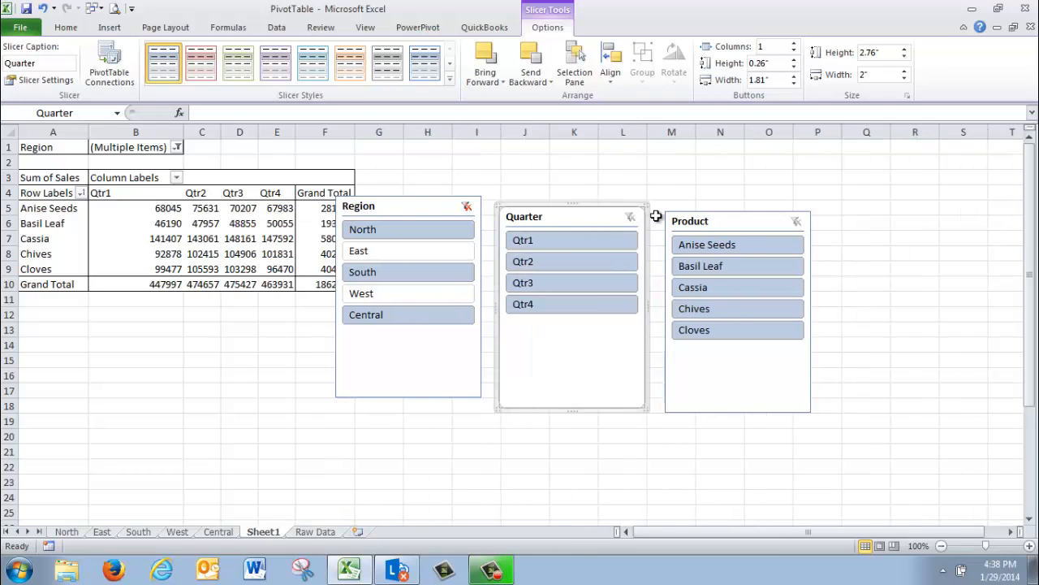
pyautogui.click(466, 208)
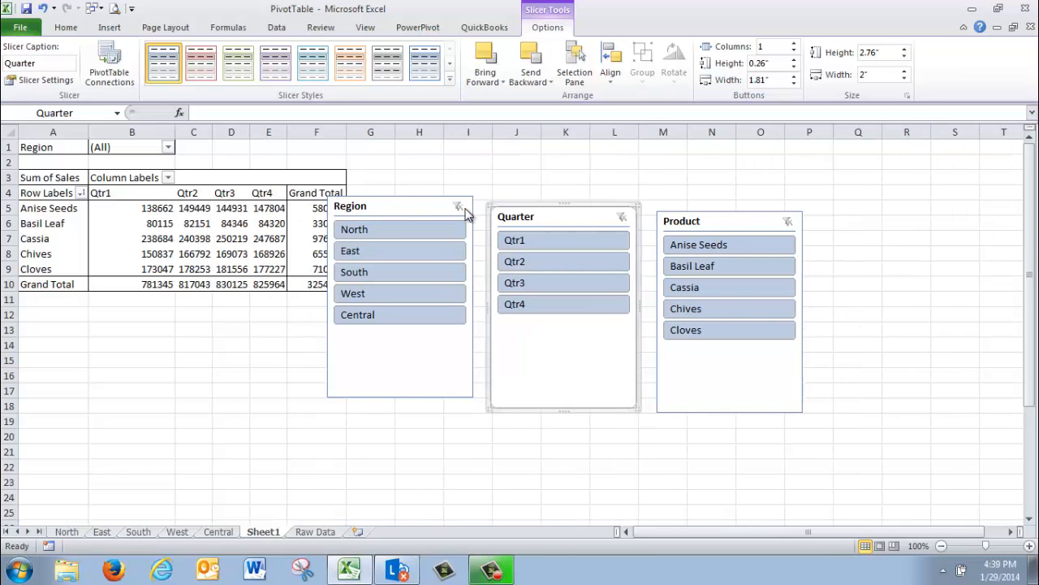
pyautogui.click(203, 230)
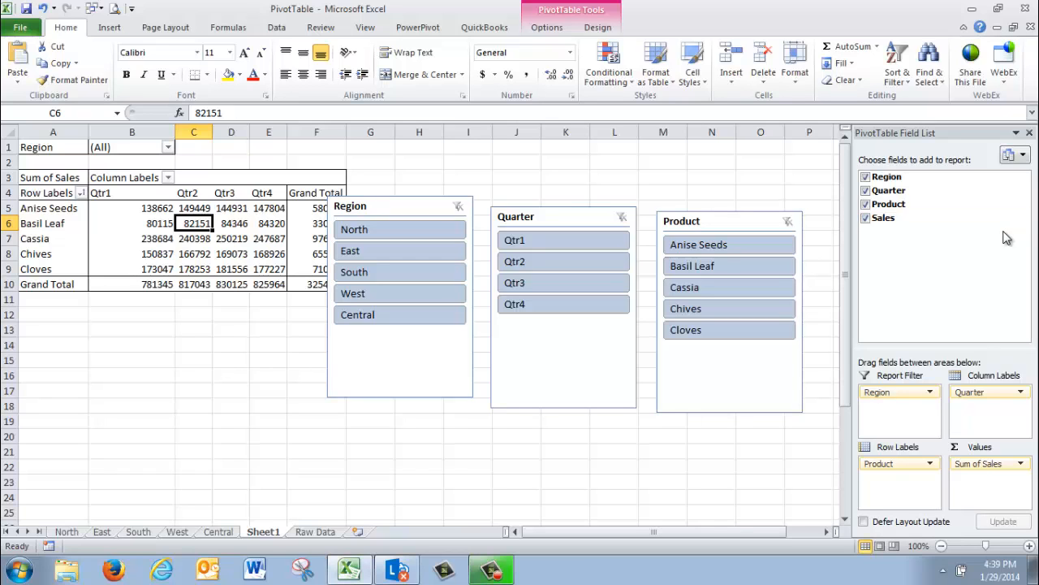
pyautogui.click(549, 29)
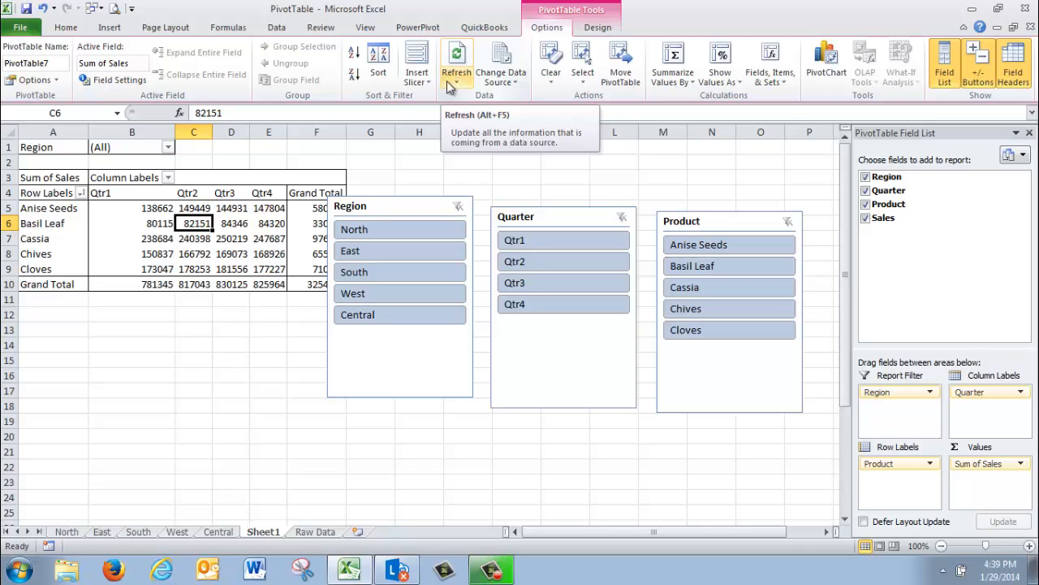
# Replace the product in cell C18 of the Raw Data sheet with Cinnamon, and return to the PivotTable on Sheet1
pyautogui.click(313, 531)
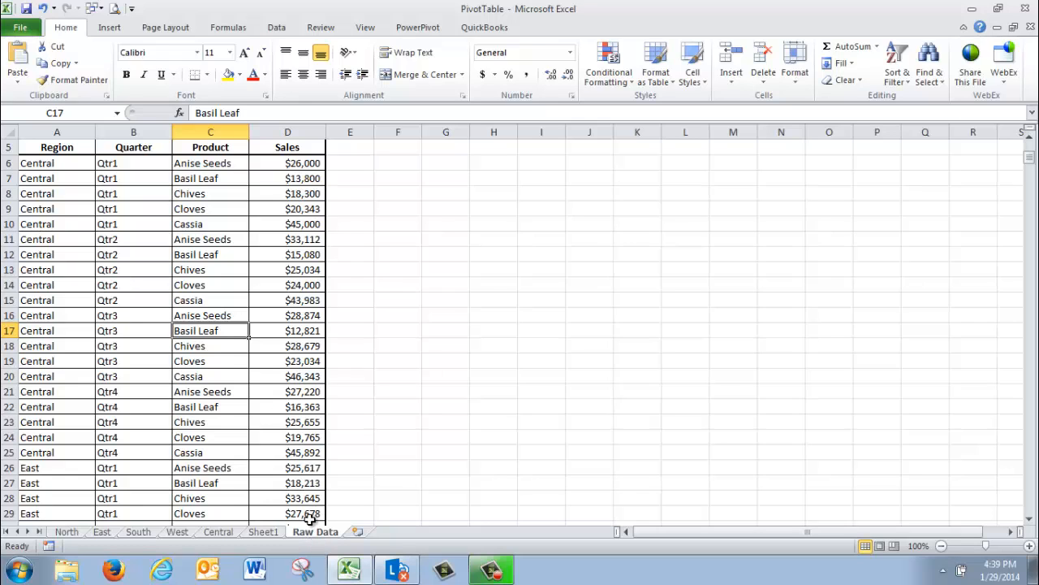
pyautogui.click(201, 349)
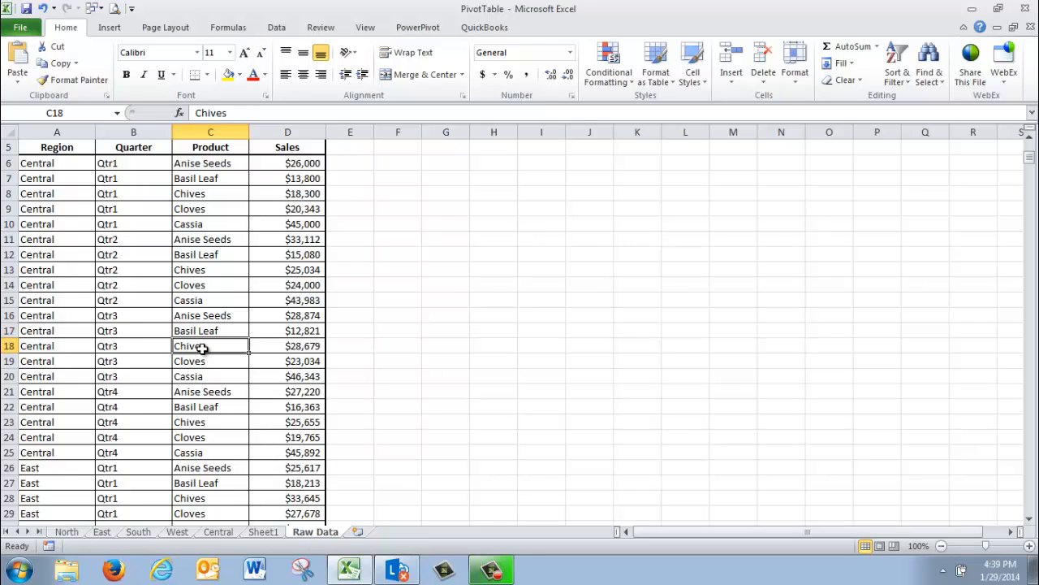
pyautogui.write('Cinnam')
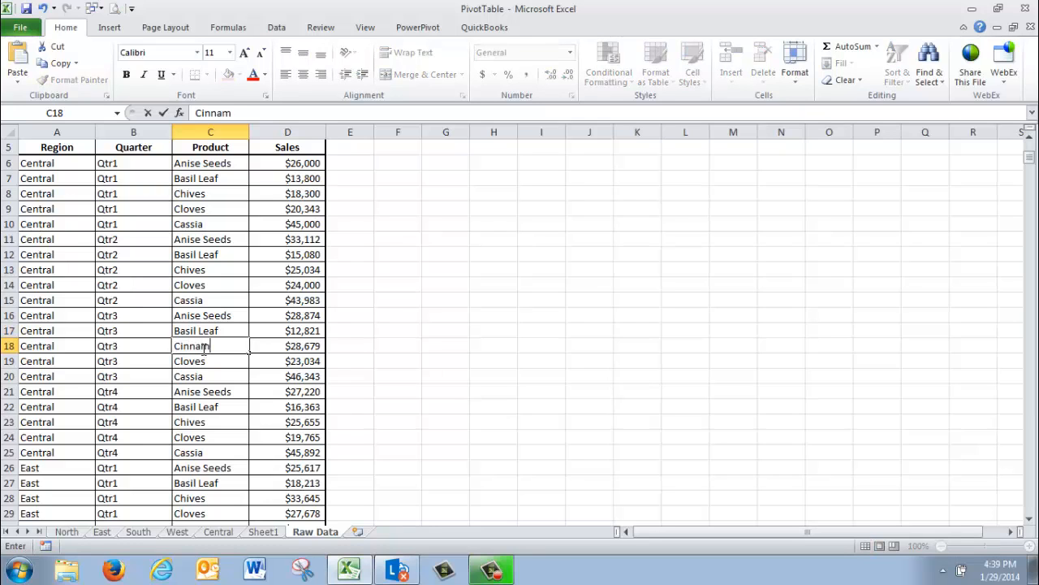
pyautogui.write('on')
pyautogui.press('Return')
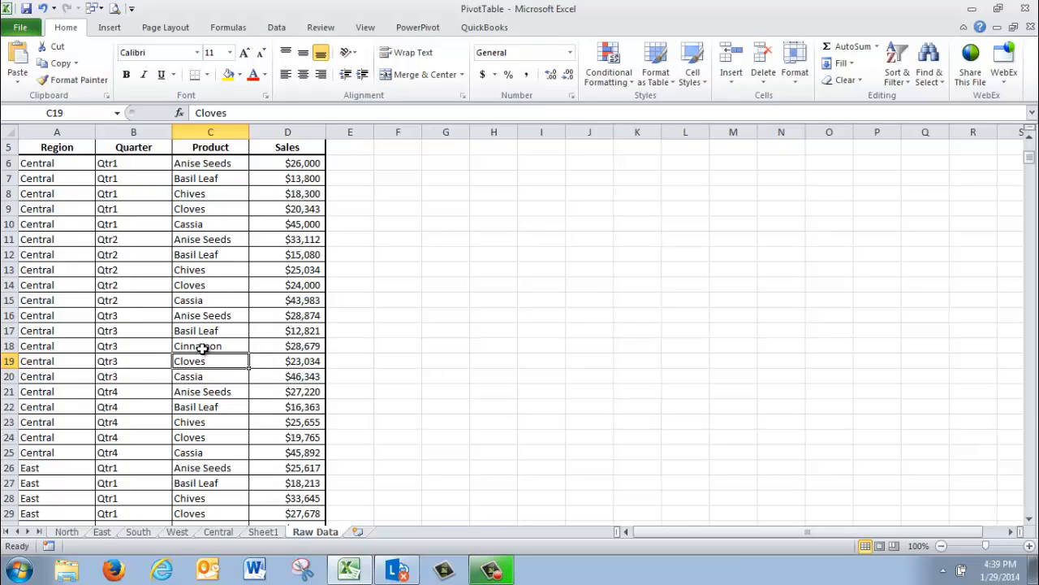
pyautogui.click(267, 533)
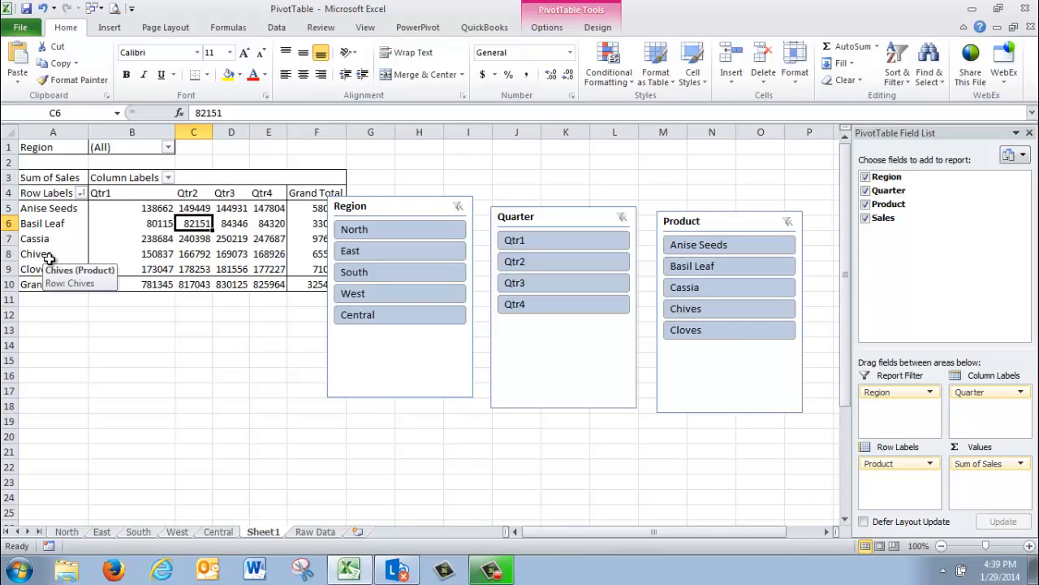
# Refresh all PivotTable data so the report and slicers pick up the edited source product
pyautogui.click(537, 31)
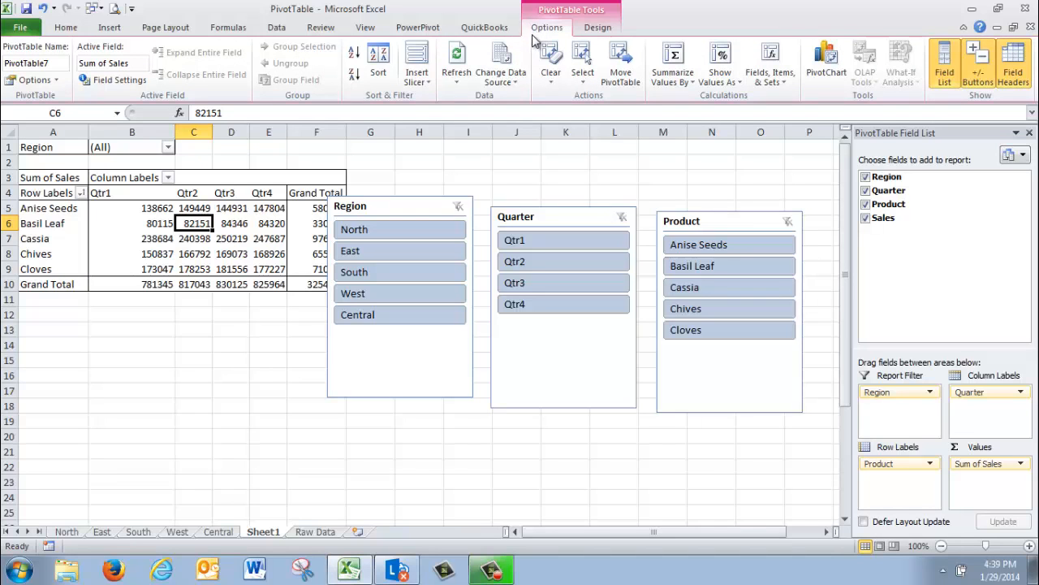
pyautogui.click(457, 82)
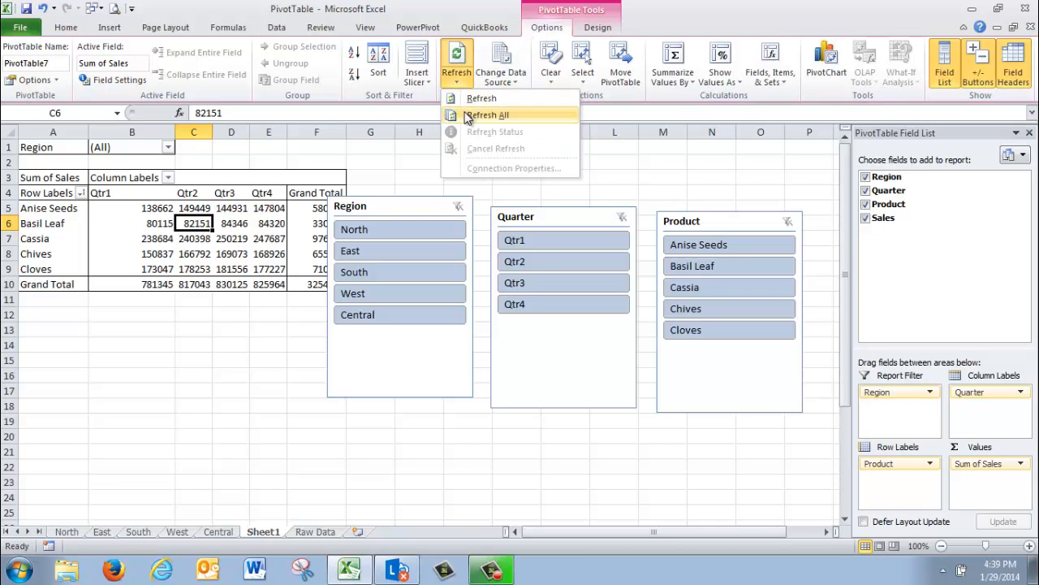
pyautogui.click(486, 116)
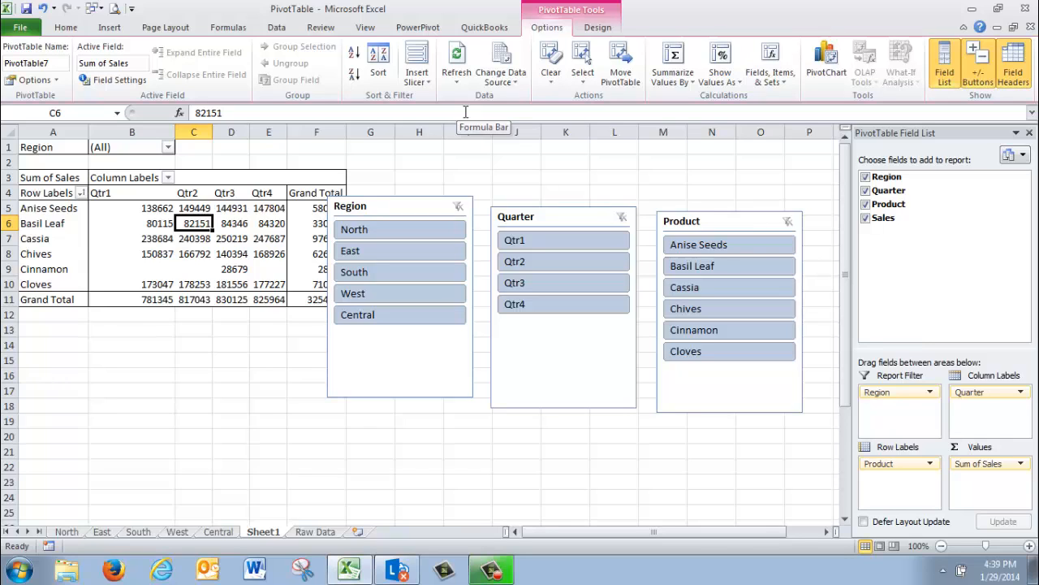
# Review the source range the PivotTable is built on, leaving the data source as it is
pyautogui.click(510, 79)
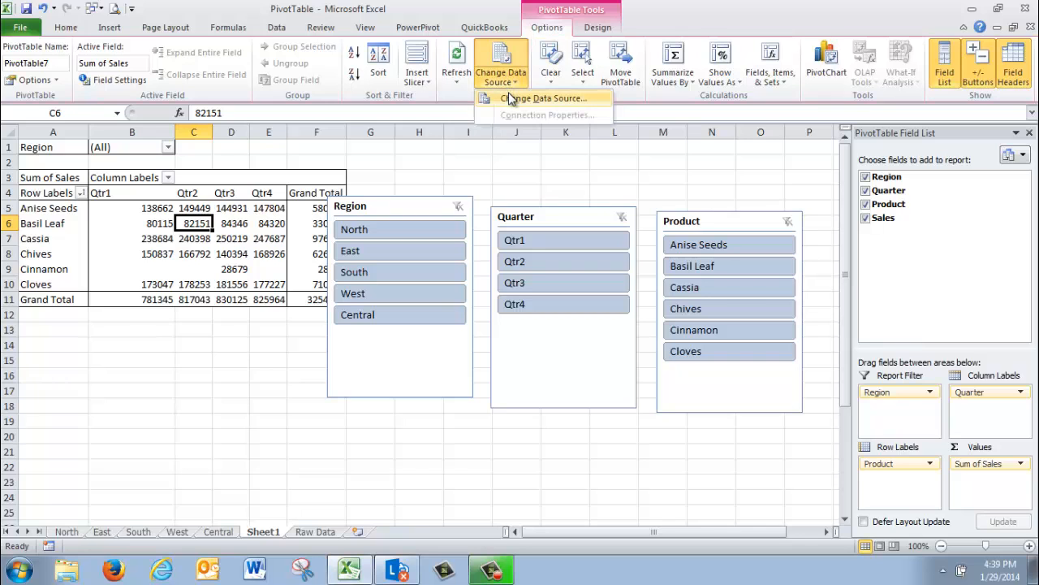
pyautogui.click(511, 98)
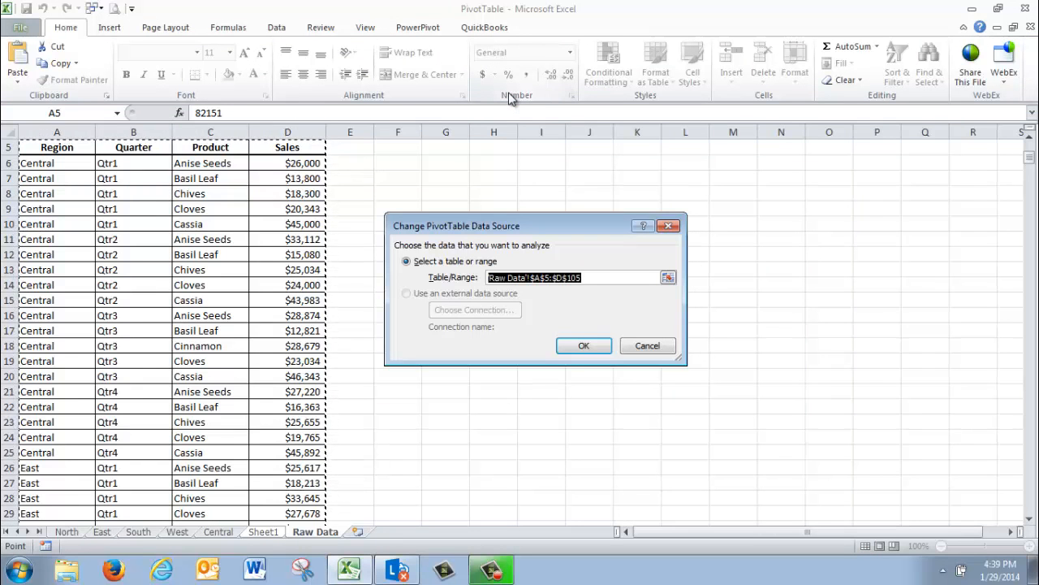
pyautogui.click(658, 344)
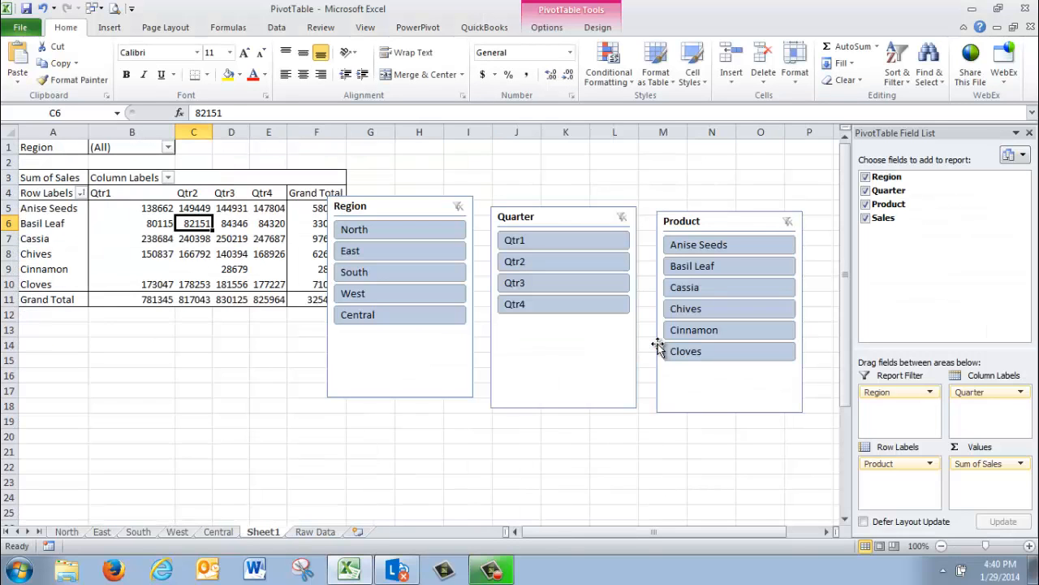
pyautogui.click(539, 29)
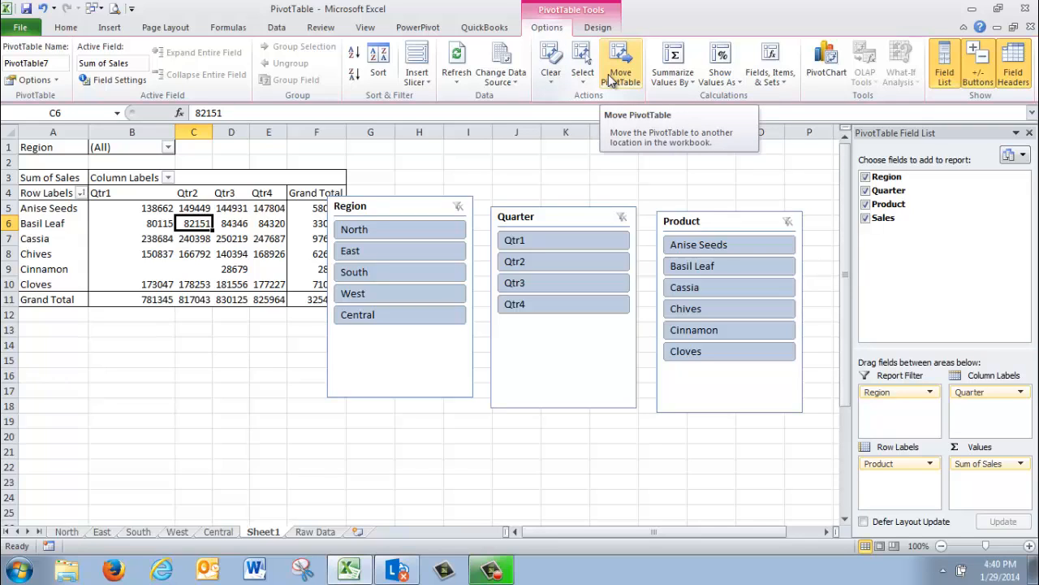
pyautogui.click(675, 74)
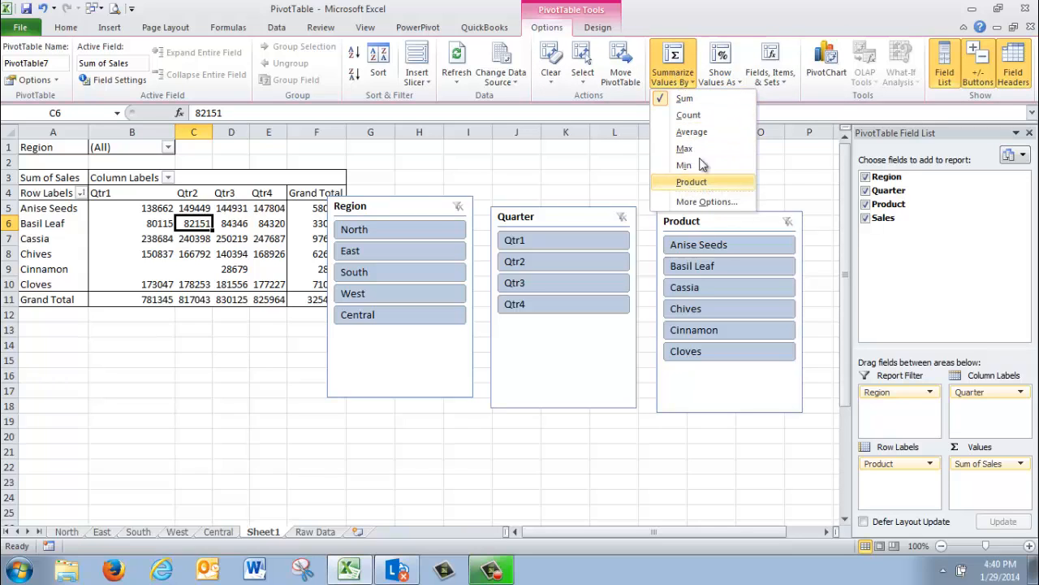
pyautogui.click(727, 86)
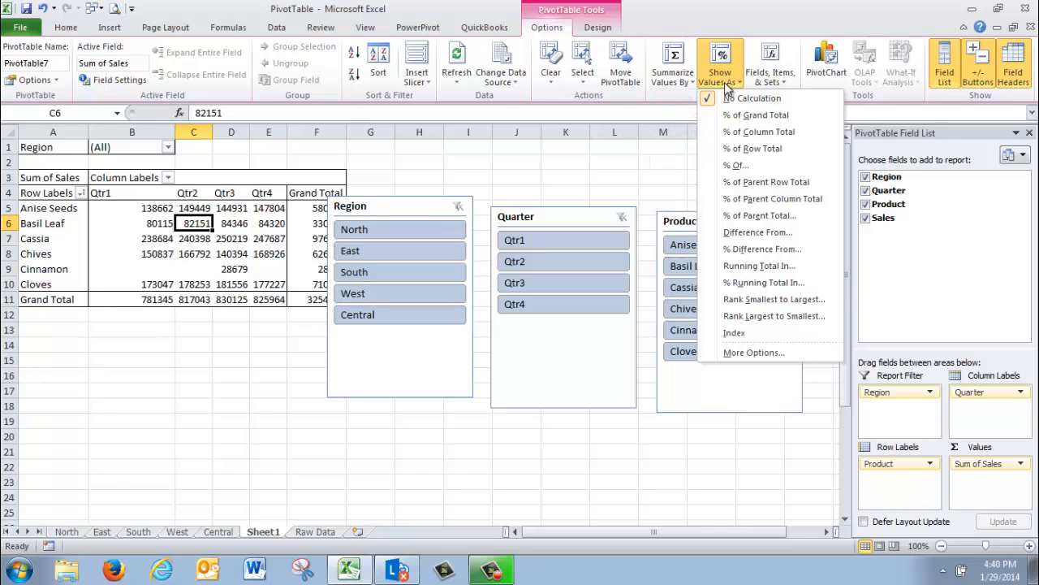
pyautogui.click(774, 77)
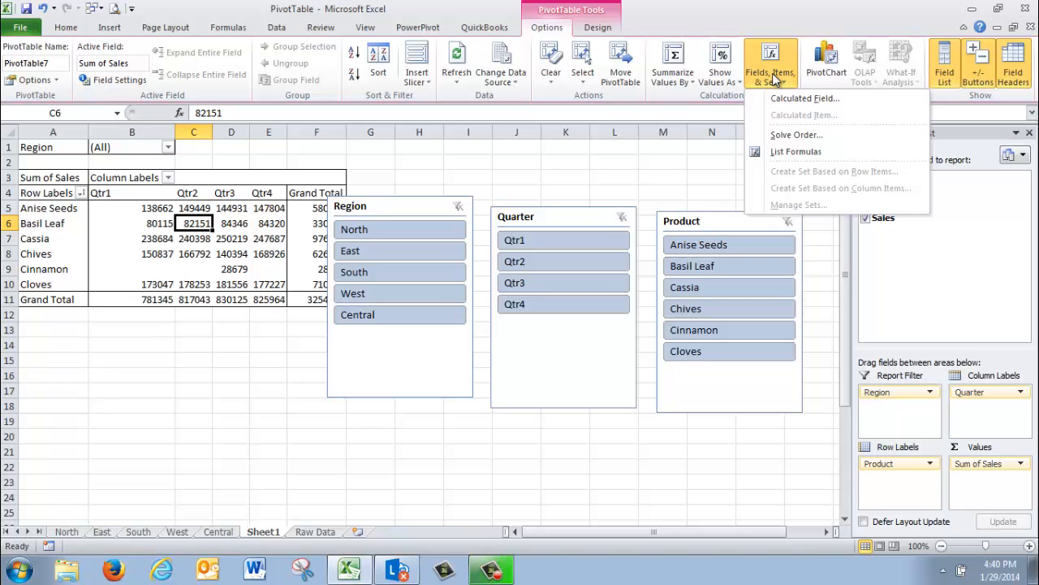
# Insert a clustered cylinder PivotChart from the PivotTable, and return to the PivotTable at cell B8
pyautogui.click(827, 65)
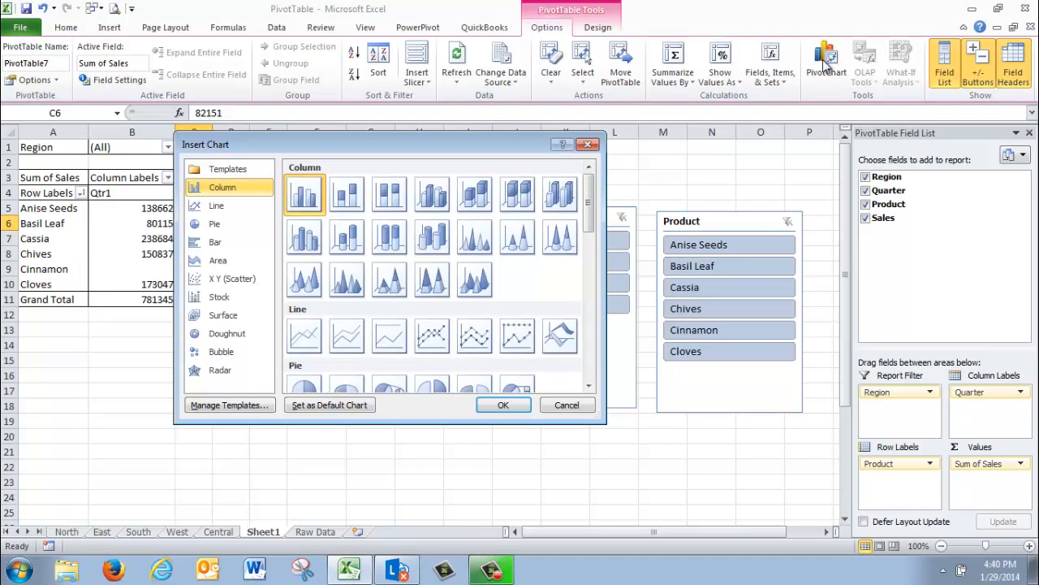
pyautogui.click(318, 237)
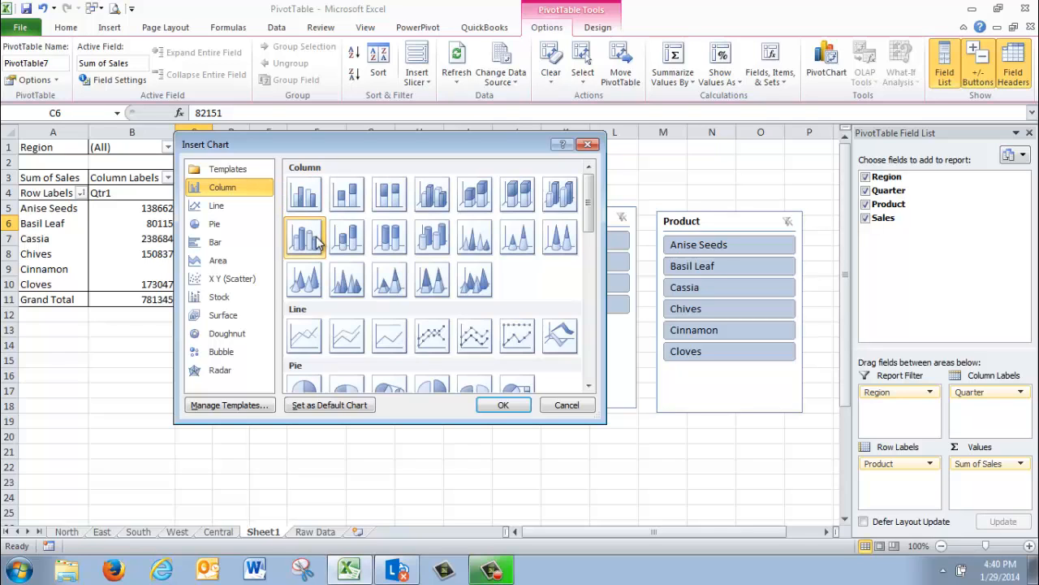
pyautogui.click(502, 406)
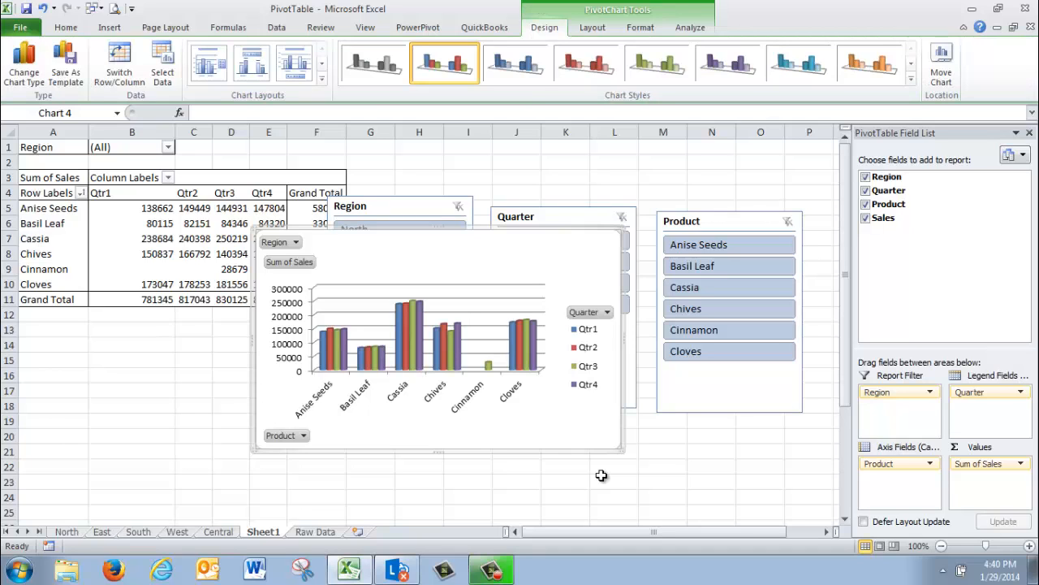
pyautogui.click(160, 255)
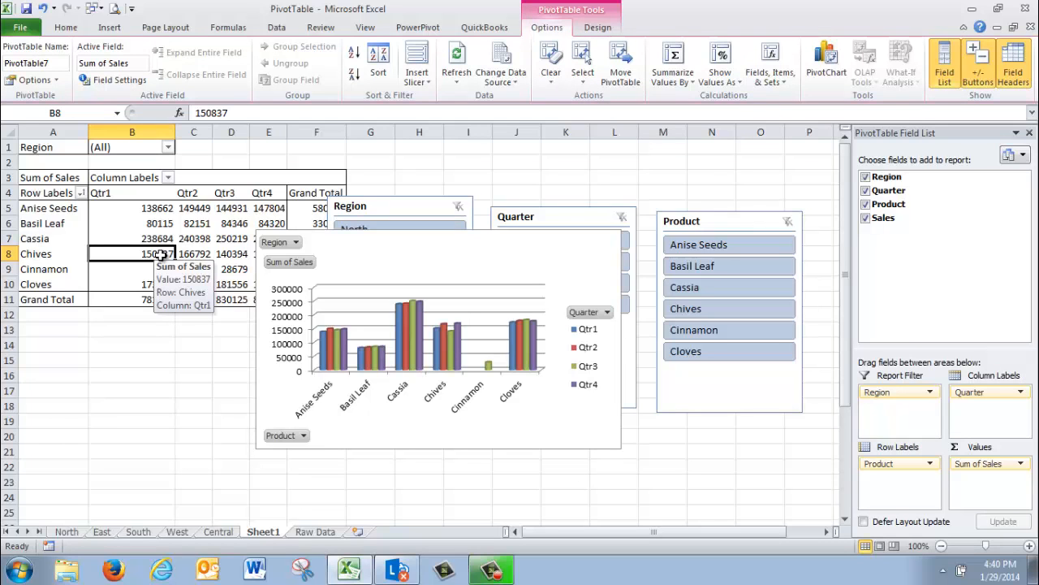